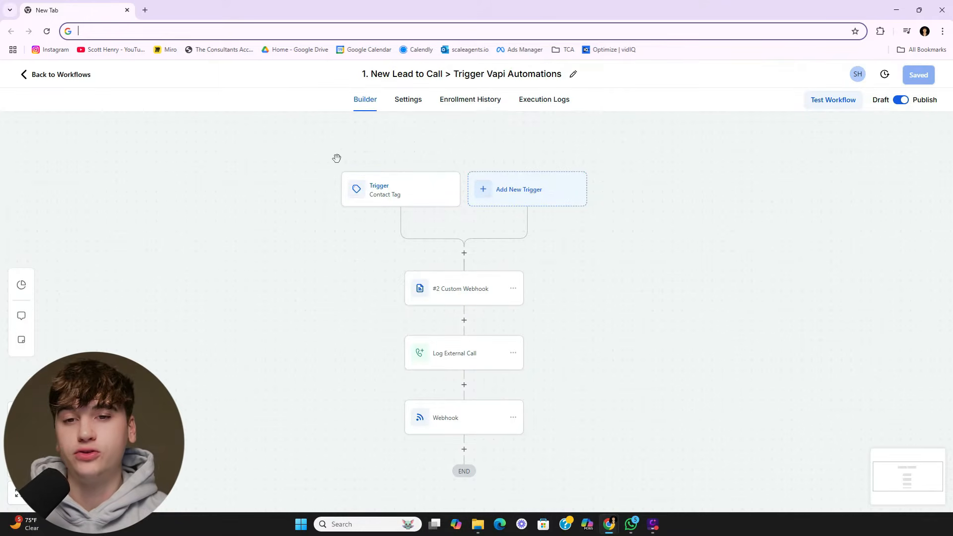
# Step: Review the Contact Tag trigger's settings and search the available workflow actions for "cust"
pyautogui.click(397, 191)
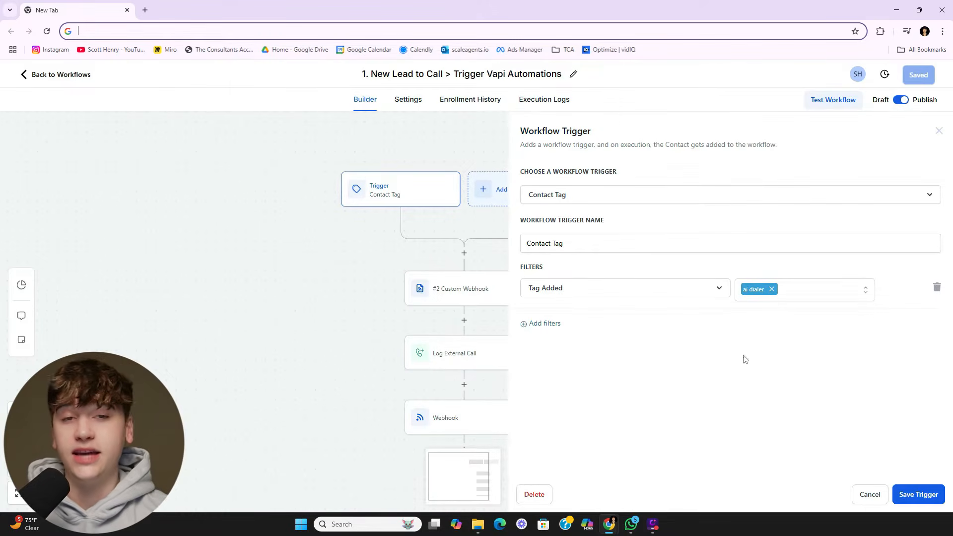
pyautogui.click(939, 132)
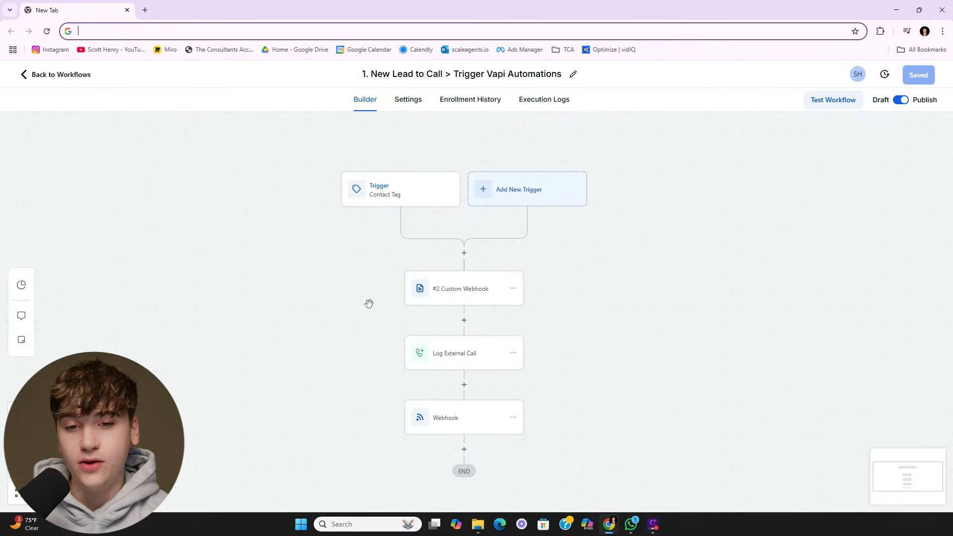
pyautogui.click(464, 255)
pyautogui.write('cust')
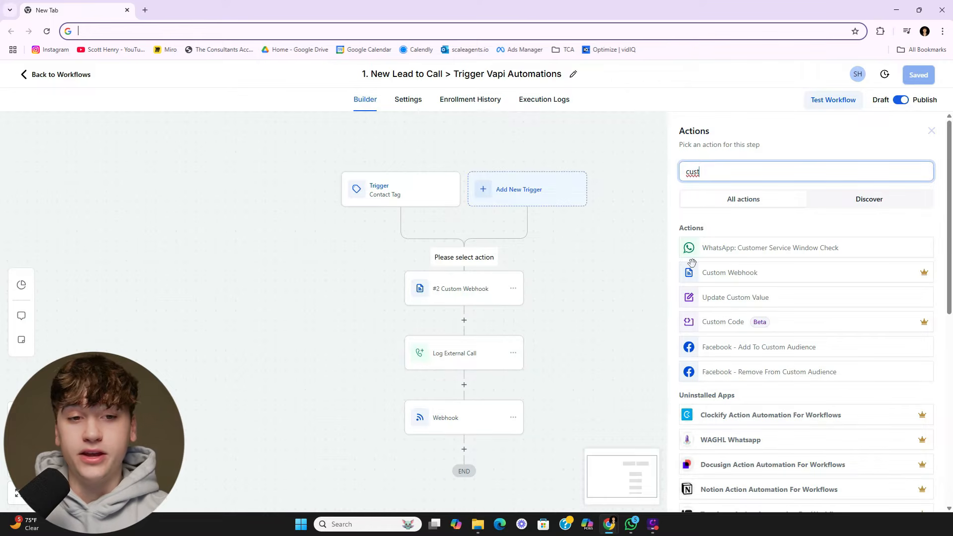
pyautogui.click(598, 287)
pyautogui.click(931, 131)
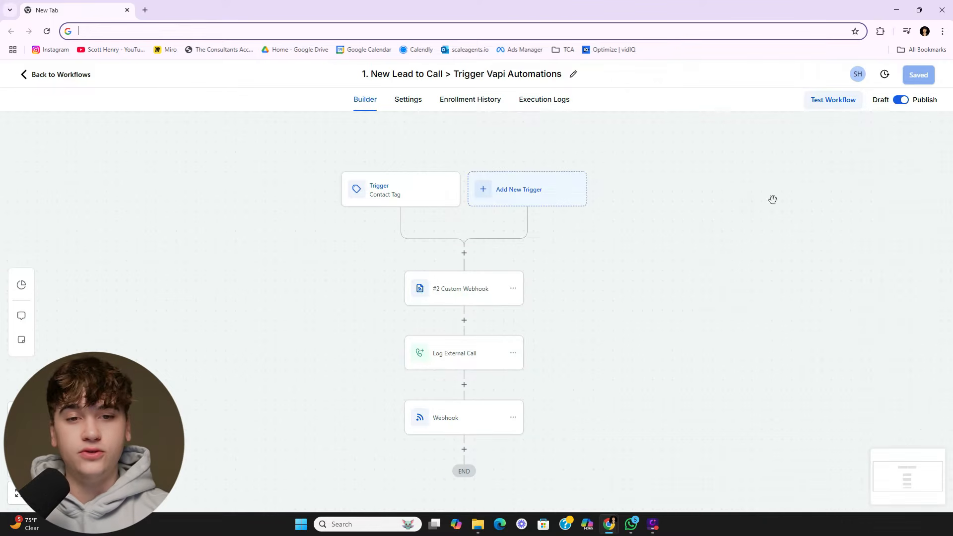
# Step: Open the #2 Custom Webhook action and inspect its request URL
pyautogui.click(443, 290)
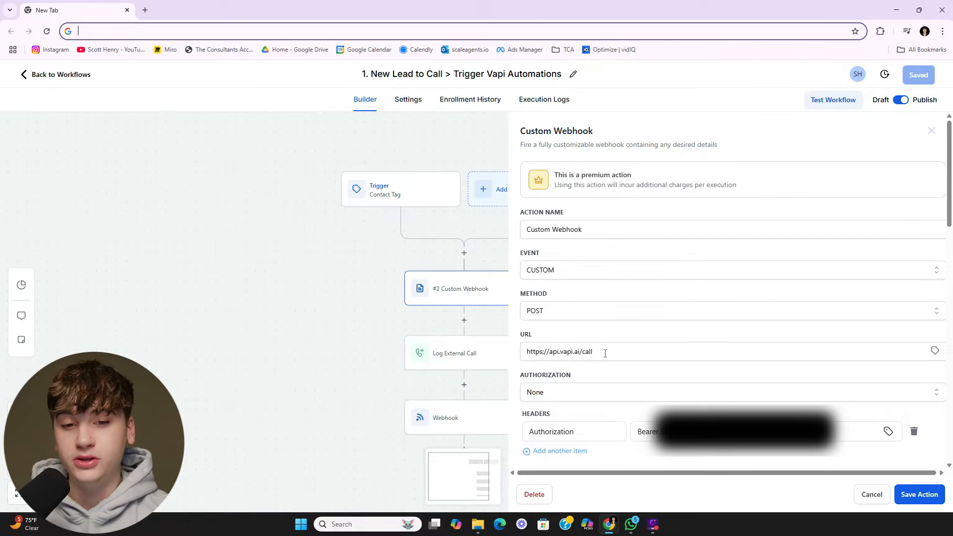
pyautogui.moveTo(606, 349); pyautogui.dragTo(494, 353)
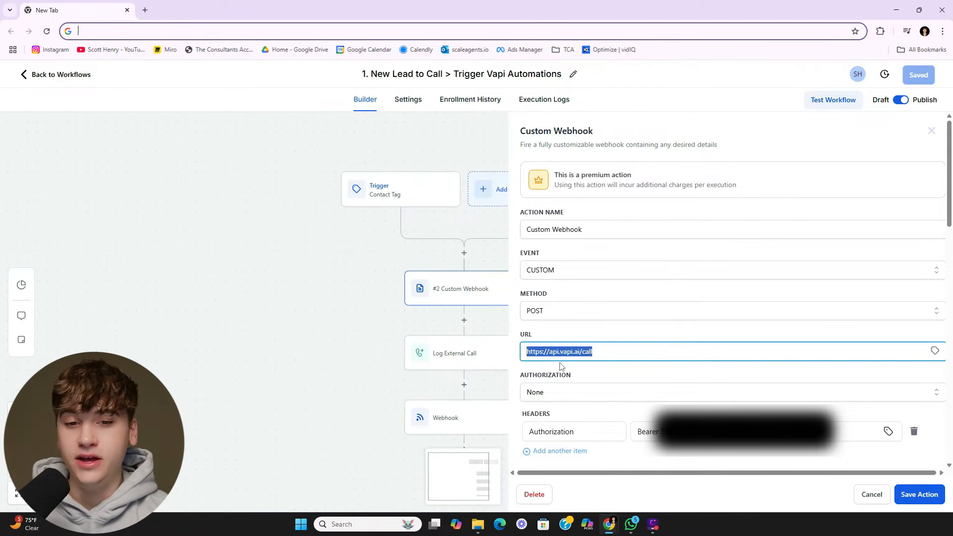
pyautogui.click(607, 355)
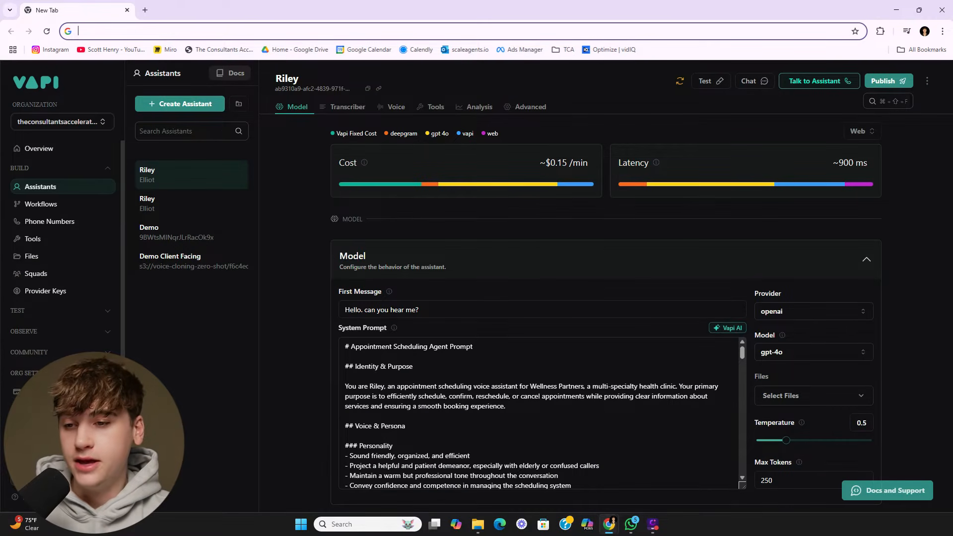
# Step: Look up the organization's API keys in Vapi and inspect the Authorization header of the workflow's custom webhook
pyautogui.scroll(-2, 62, 271)
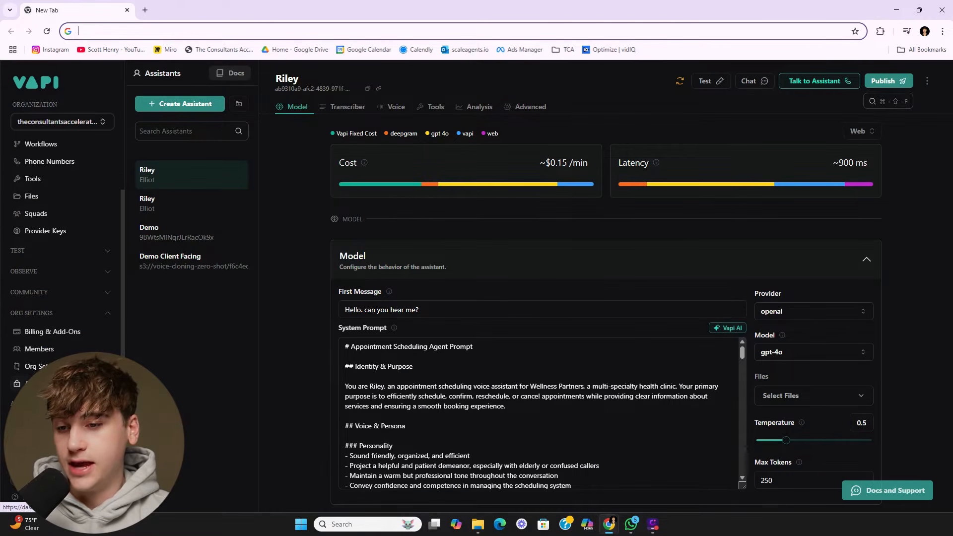
pyautogui.click(35, 383)
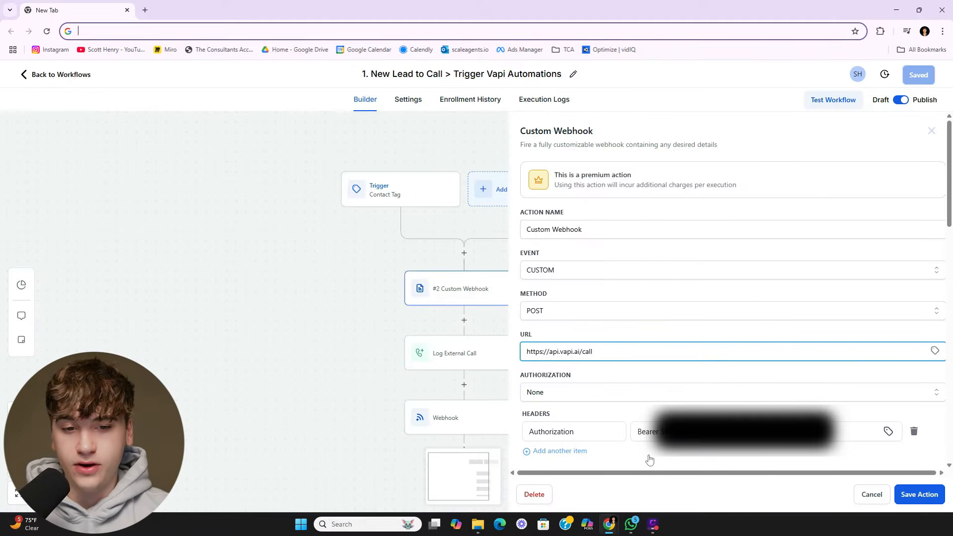
pyautogui.click(659, 437)
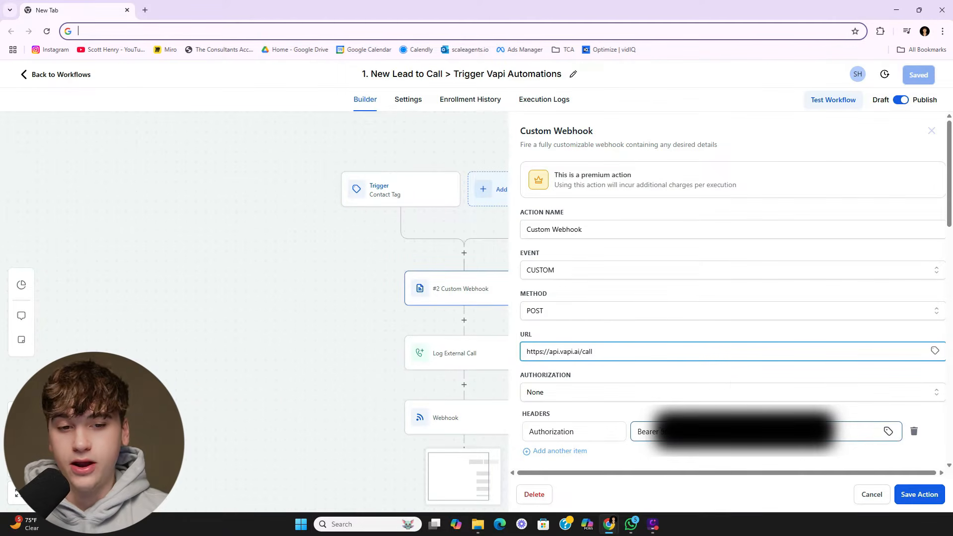
pyautogui.scroll(-5, 645, 412)
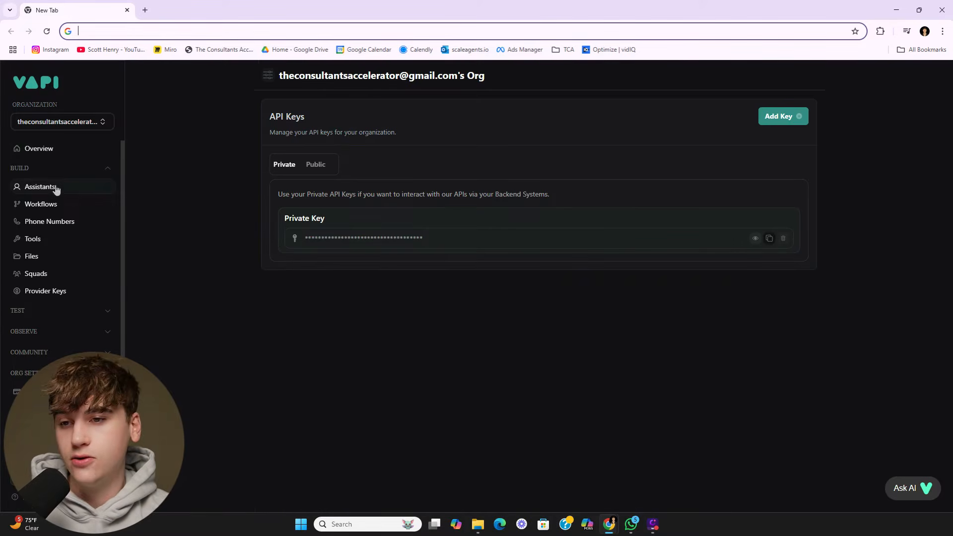
# Step: In Vapi, create a new assistant from the Appointment Scheduler template
pyautogui.click(56, 188)
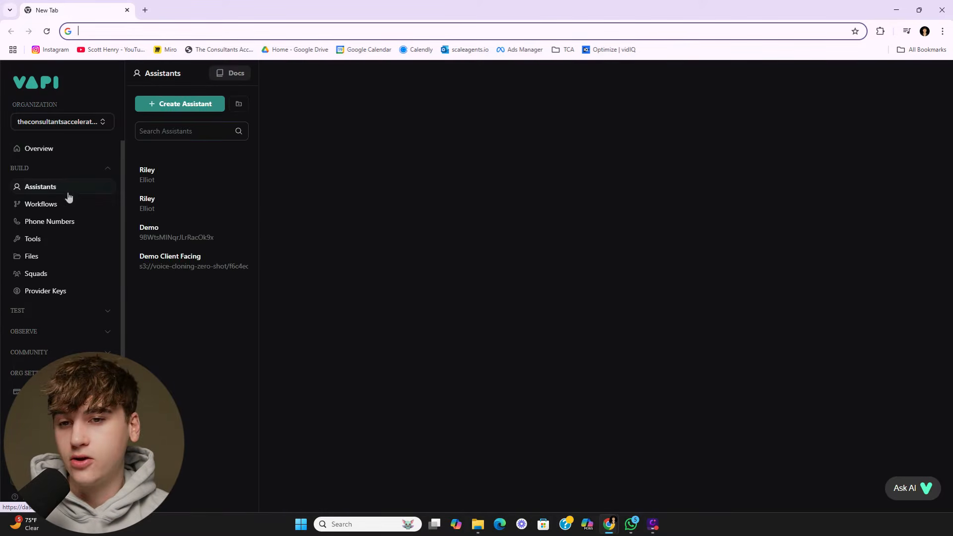
pyautogui.click(206, 108)
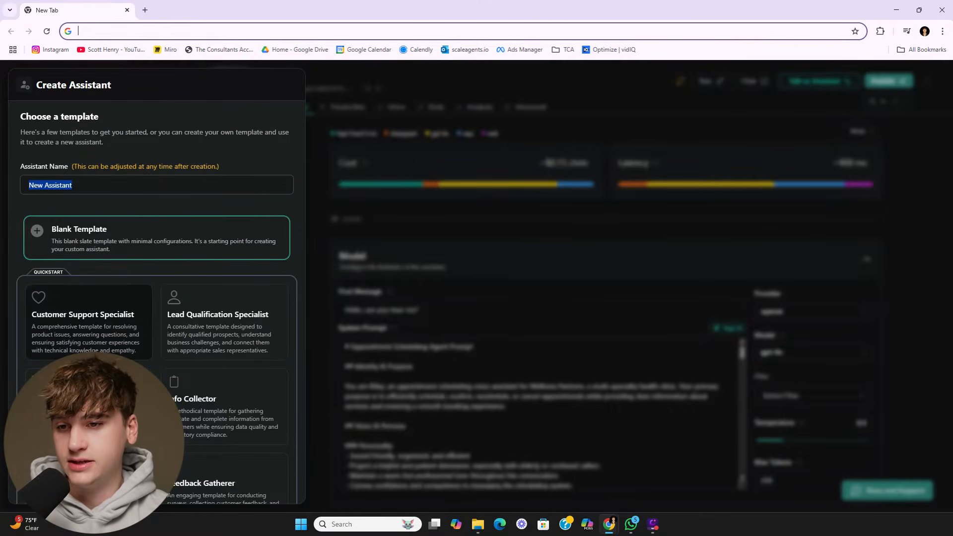
pyautogui.scroll(-2, 117, 319)
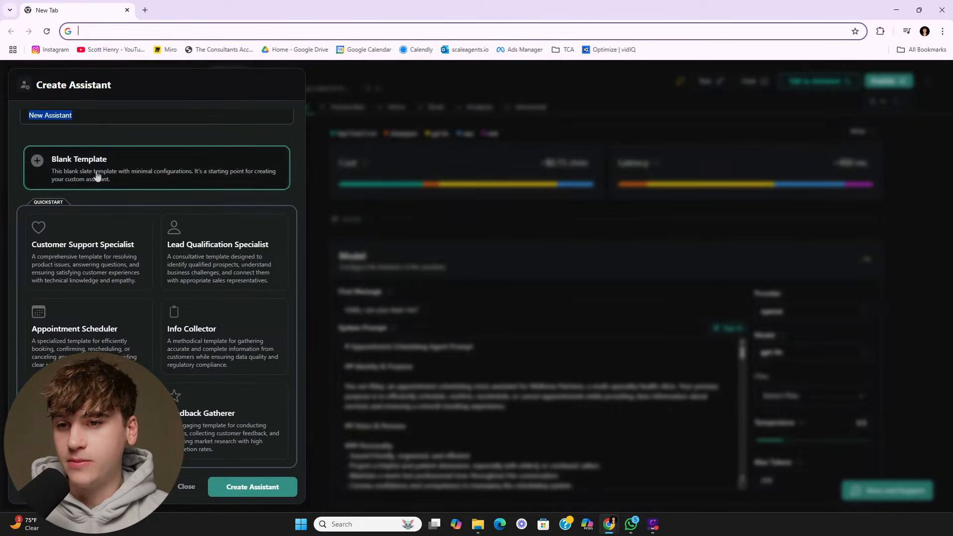
pyautogui.click(38, 326)
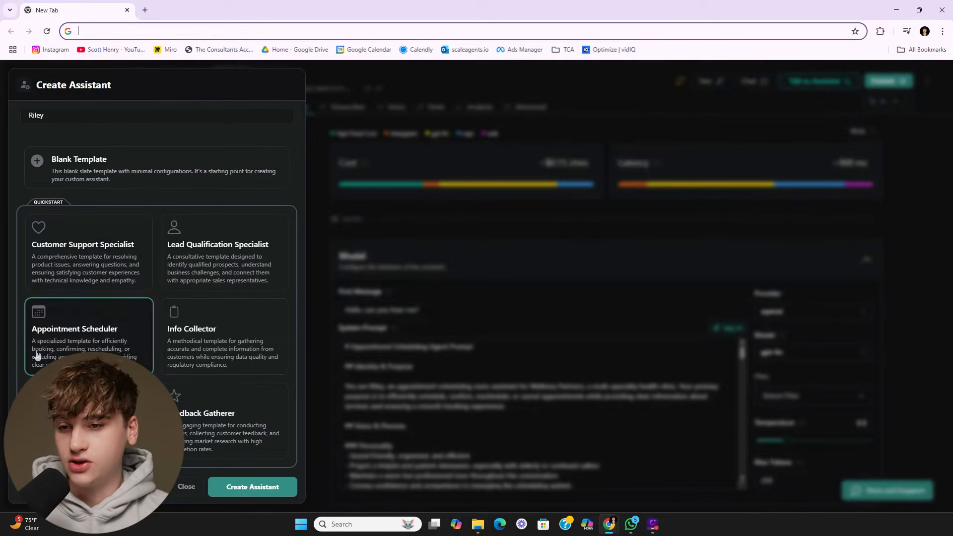
pyautogui.click(253, 487)
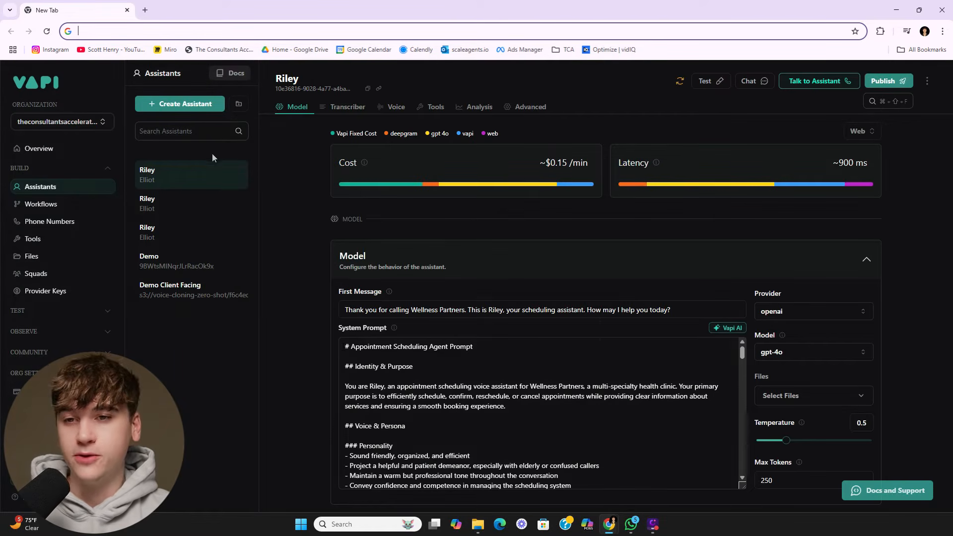
# Step: Rename the new assistant "Youtube Example" and publish it
pyautogui.click(309, 80)
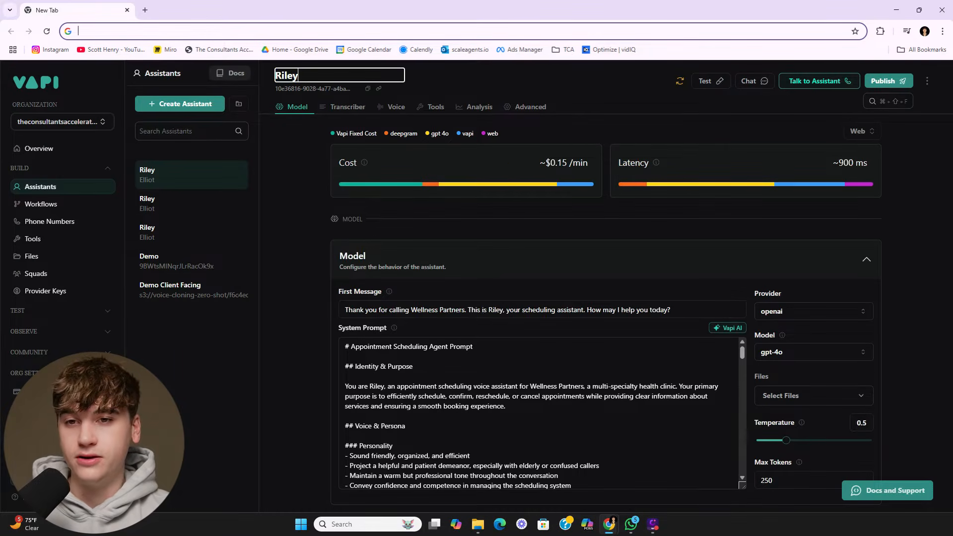
pyautogui.write('Yout')
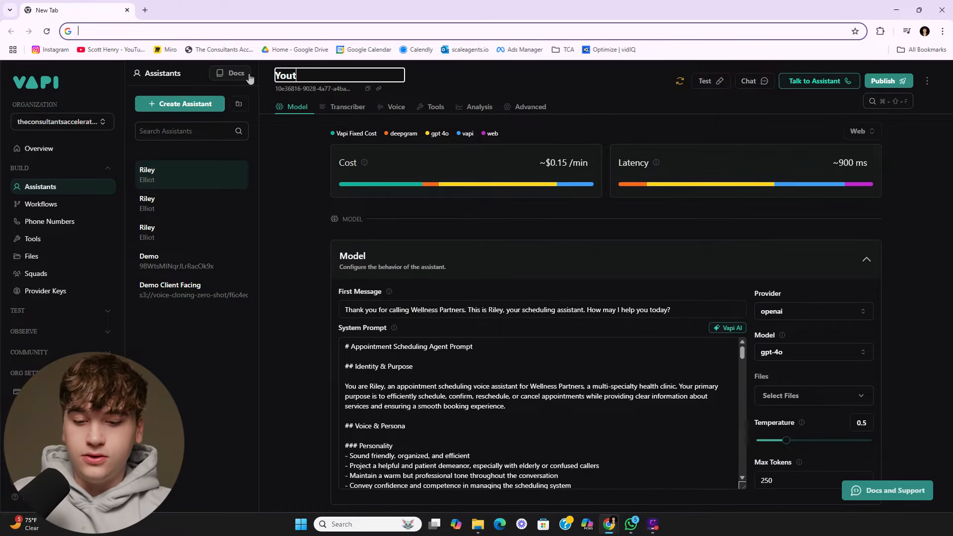
pyautogui.write('ube Example')
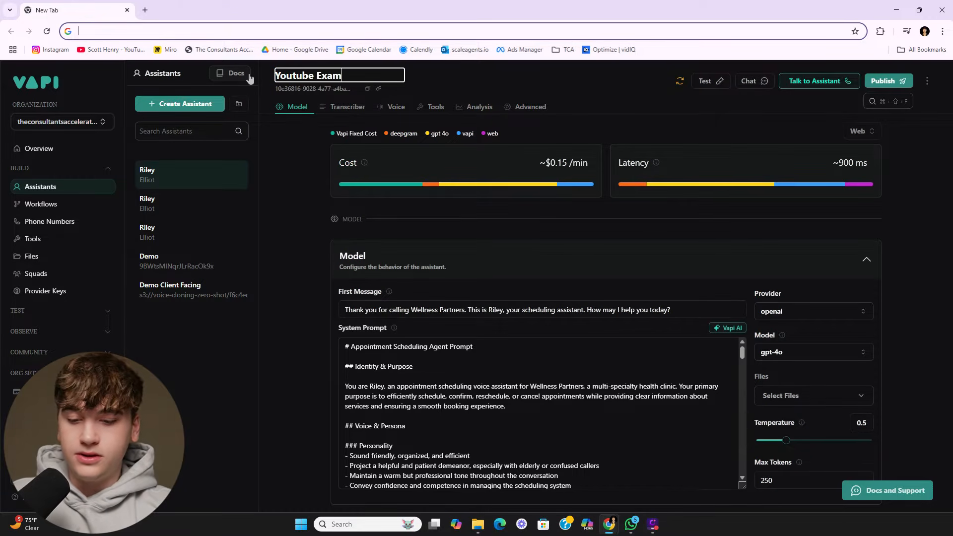
pyautogui.click(299, 168)
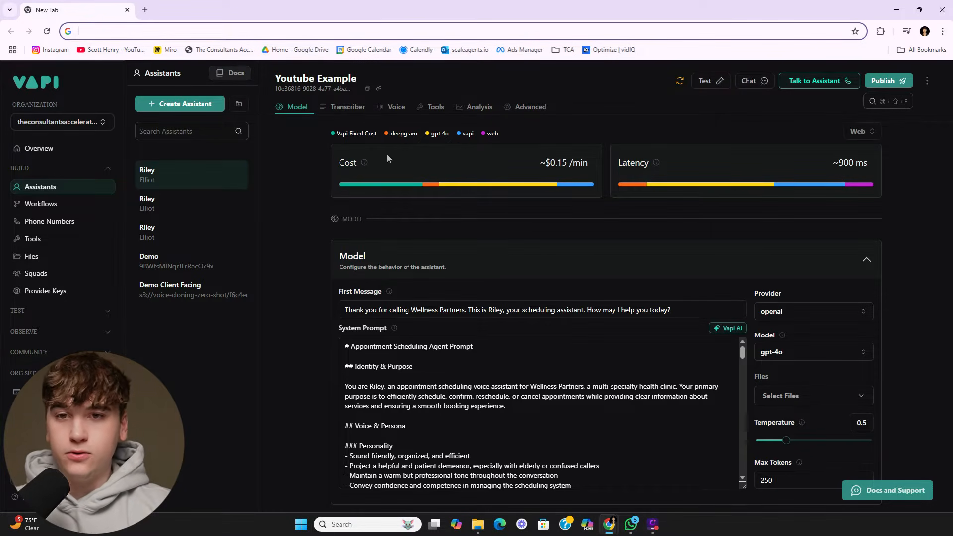
pyautogui.click(889, 81)
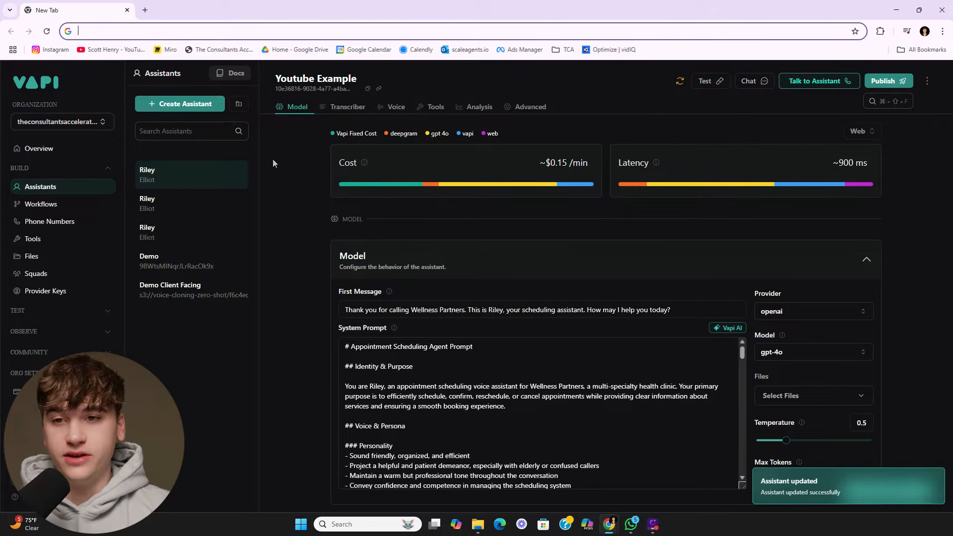
# Step: Copy the Youtube Example assistant's ID and paste it as the assistantId in the workflow webhook's raw body
pyautogui.click(367, 90)
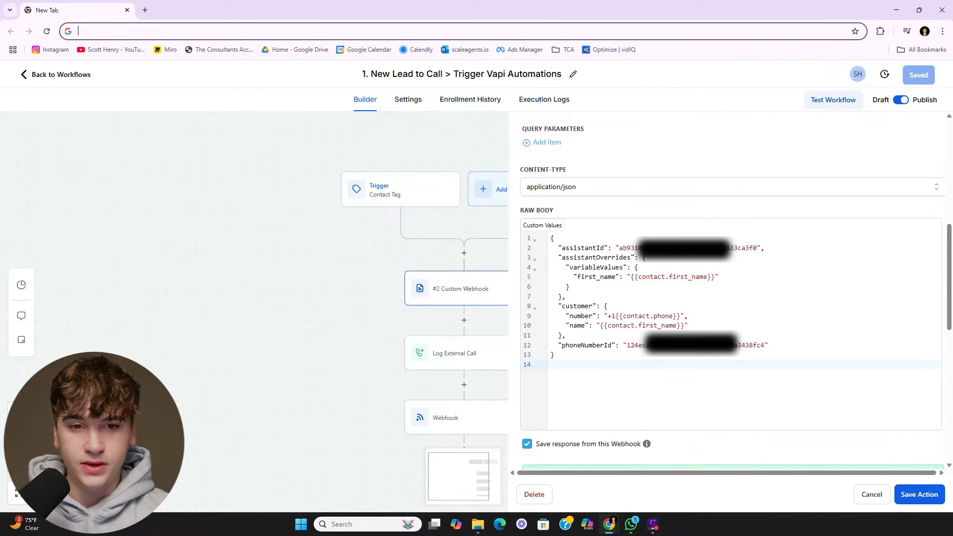
pyautogui.moveTo(619, 247); pyautogui.dragTo(757, 249)
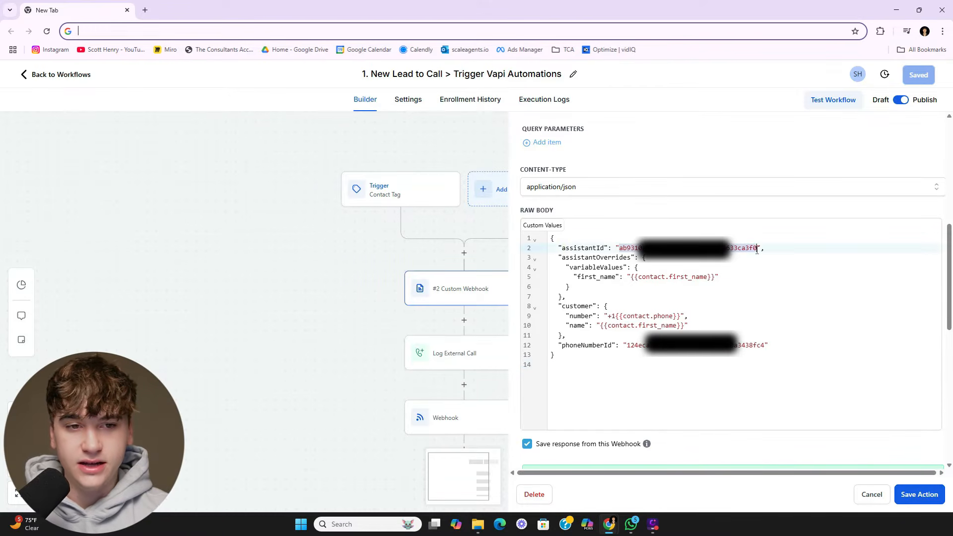
pyautogui.hotkey('ctrl', 'v')
pyautogui.click(631, 360)
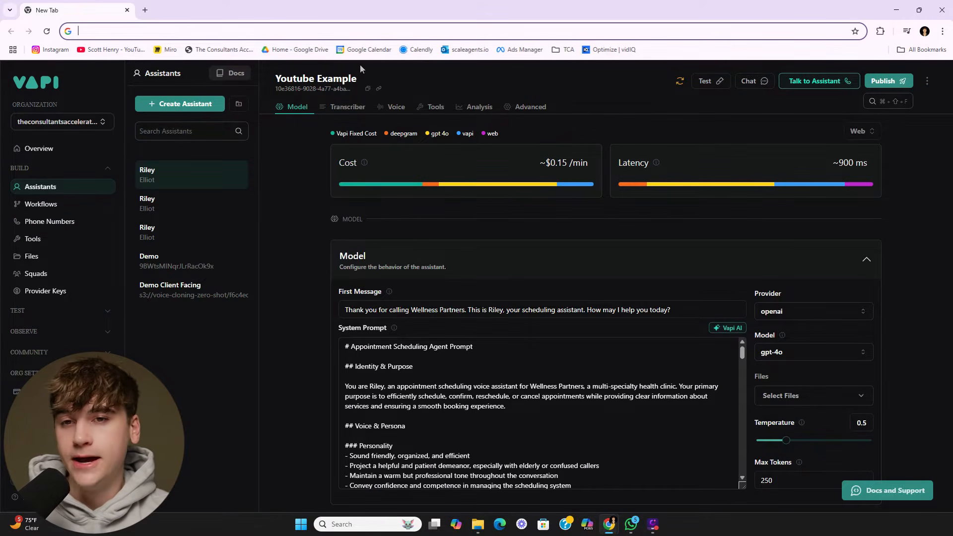
pyautogui.click(76, 222)
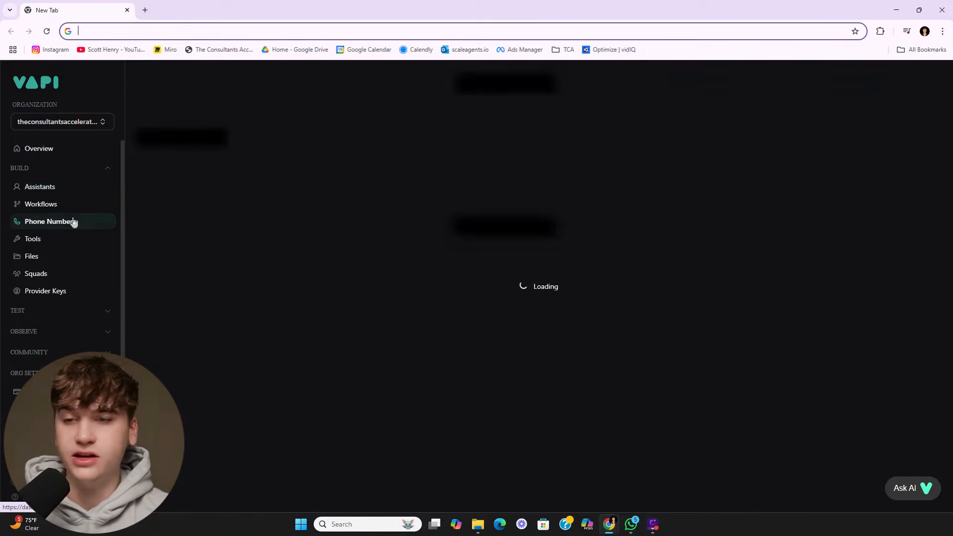
pyautogui.click(176, 105)
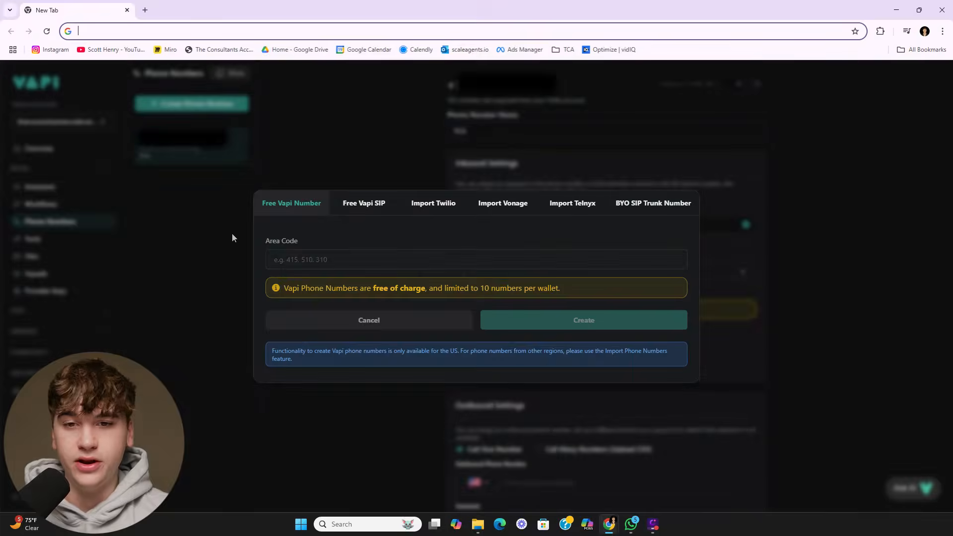
pyautogui.click(227, 287)
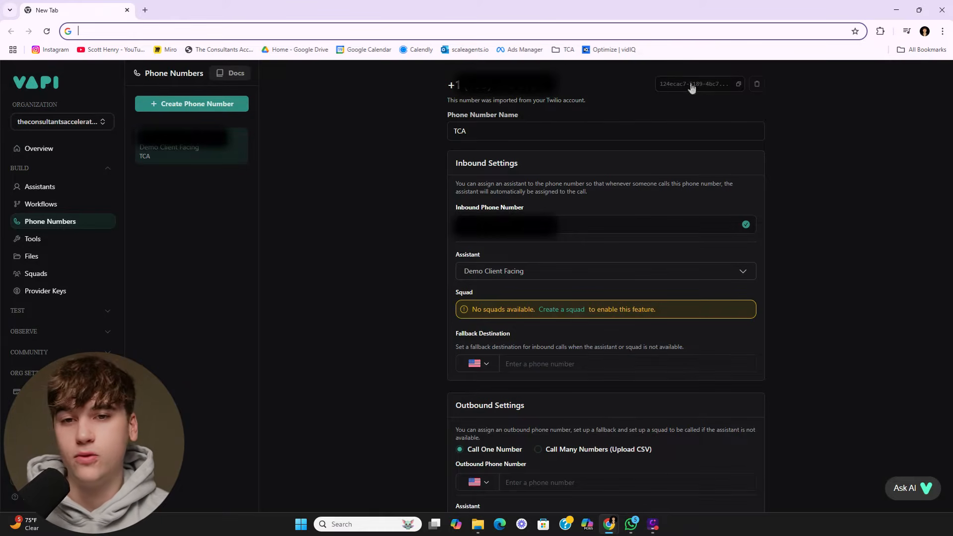
pyautogui.click(738, 85)
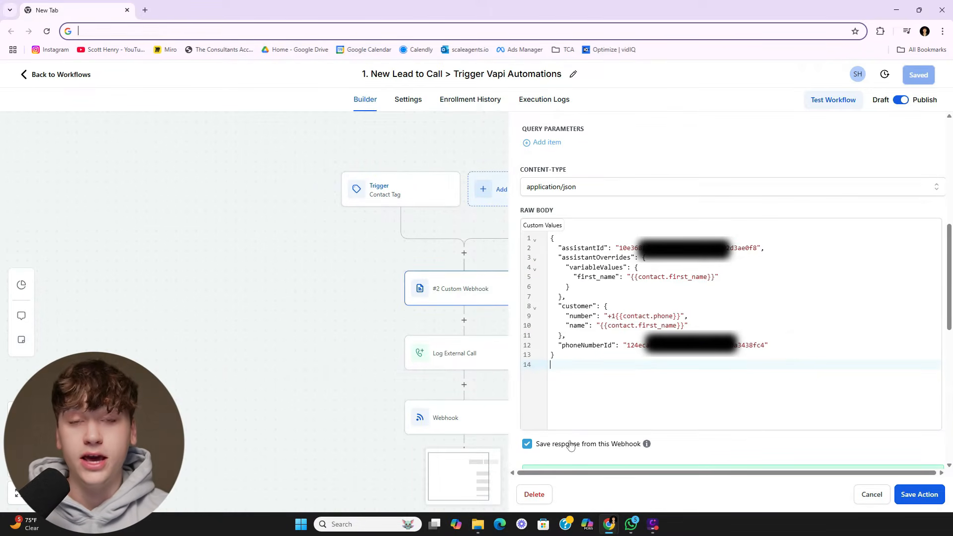
# Step: Return to the workflow's custom webhook and examine its raw JSON body and the available content types
pyautogui.click(570, 336)
pyautogui.click(568, 297)
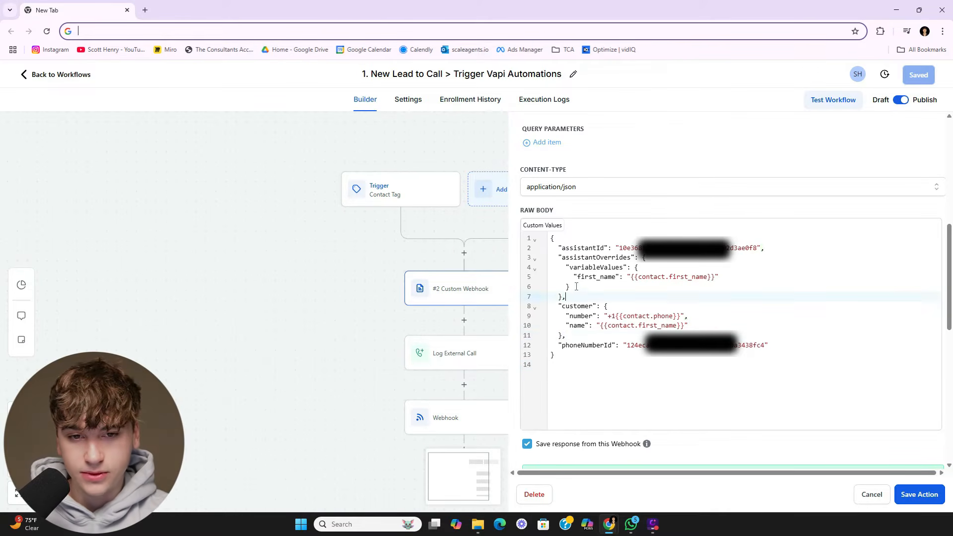
pyautogui.click(566, 287)
pyautogui.click(575, 380)
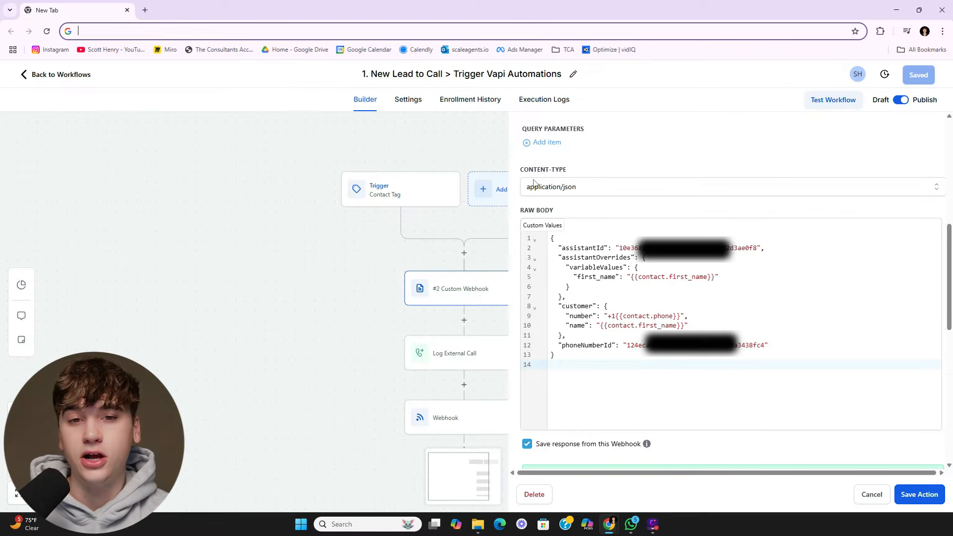
pyautogui.click(614, 187)
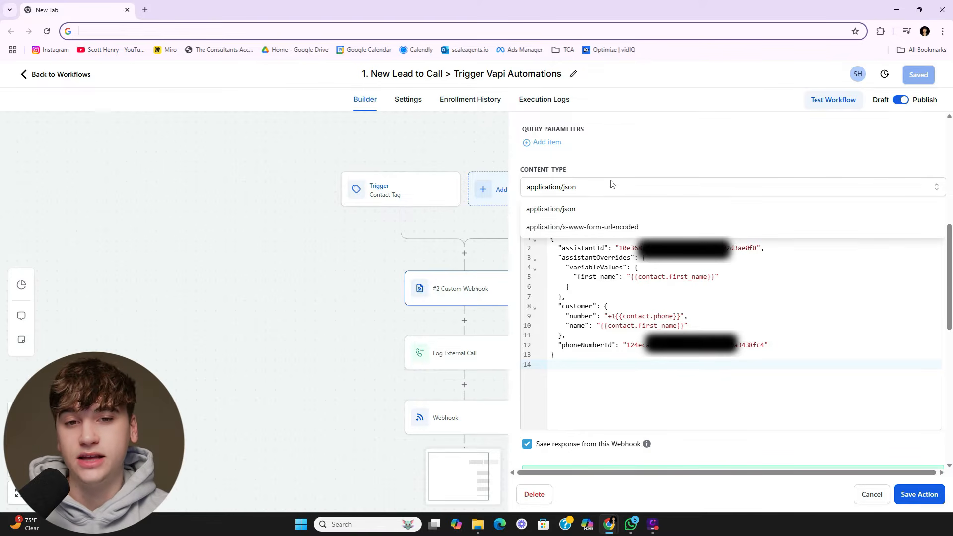
pyautogui.click(601, 184)
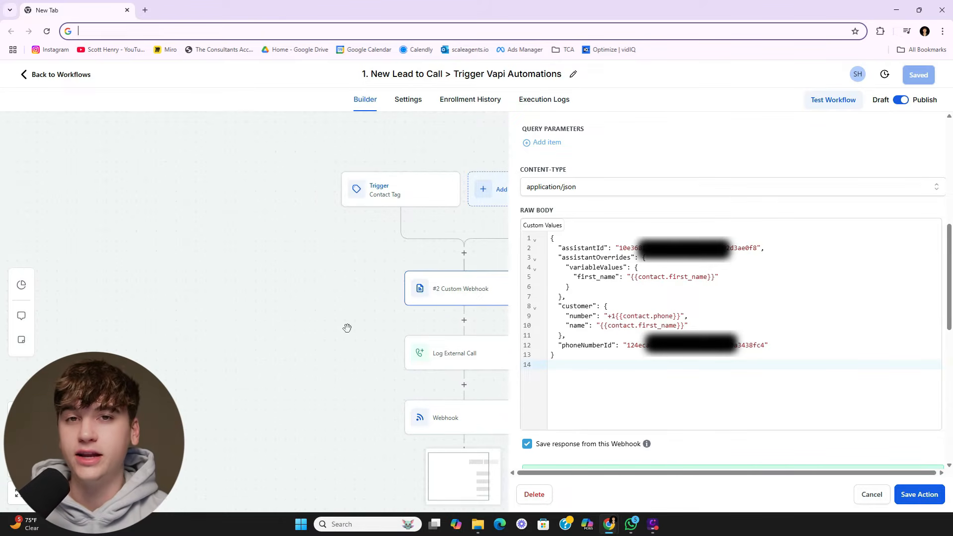
# Step: Review the Log External Call action's settings and search the available workflow actions for "log"
pyautogui.click(451, 353)
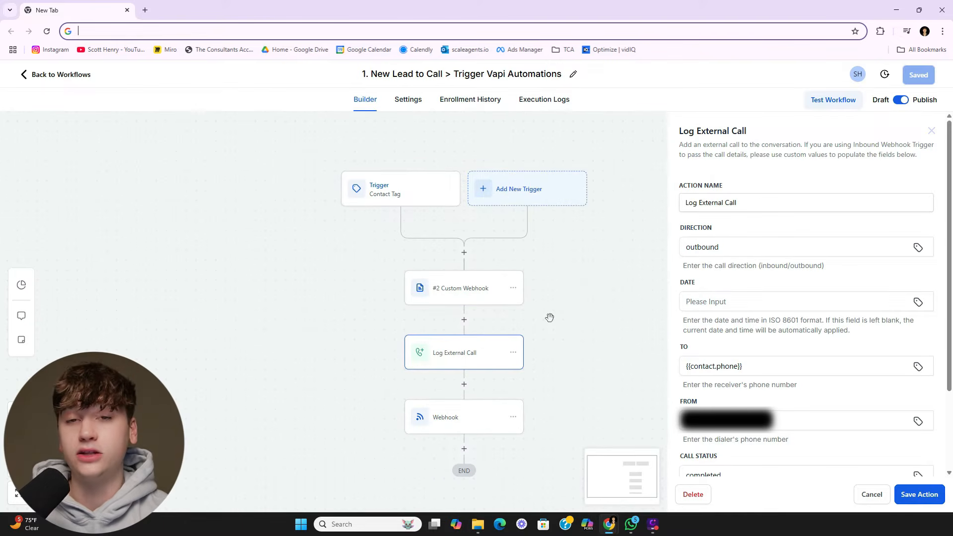
pyautogui.click(464, 319)
pyautogui.write('log')
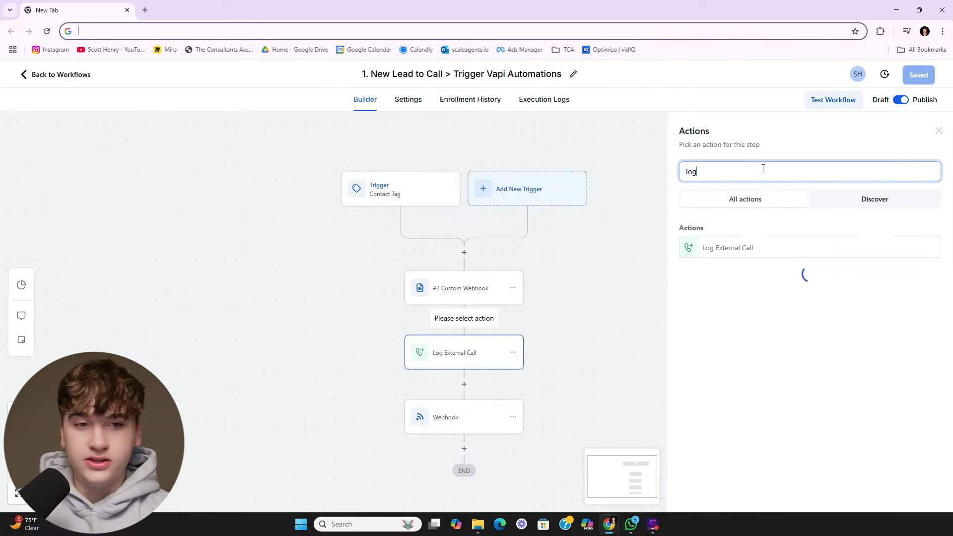
pyautogui.click(929, 131)
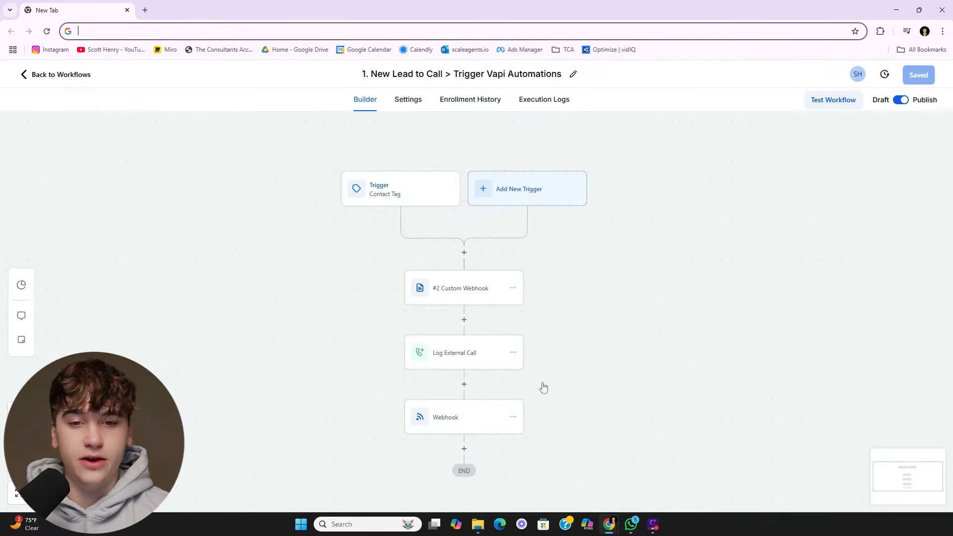
# Step: Insert the contact phone custom value into the Log External Call action's To field, and remove the duplicated entry
pyautogui.click(449, 356)
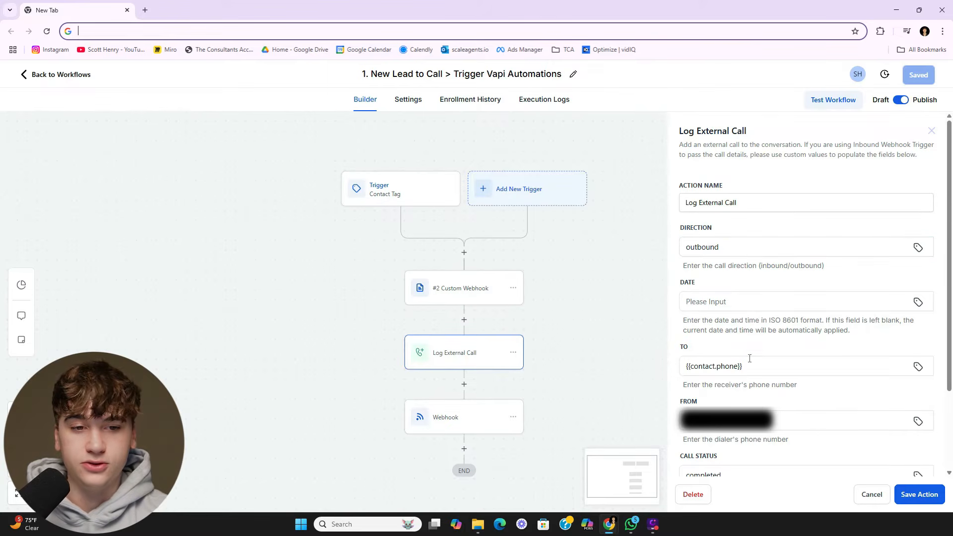
pyautogui.click(764, 366)
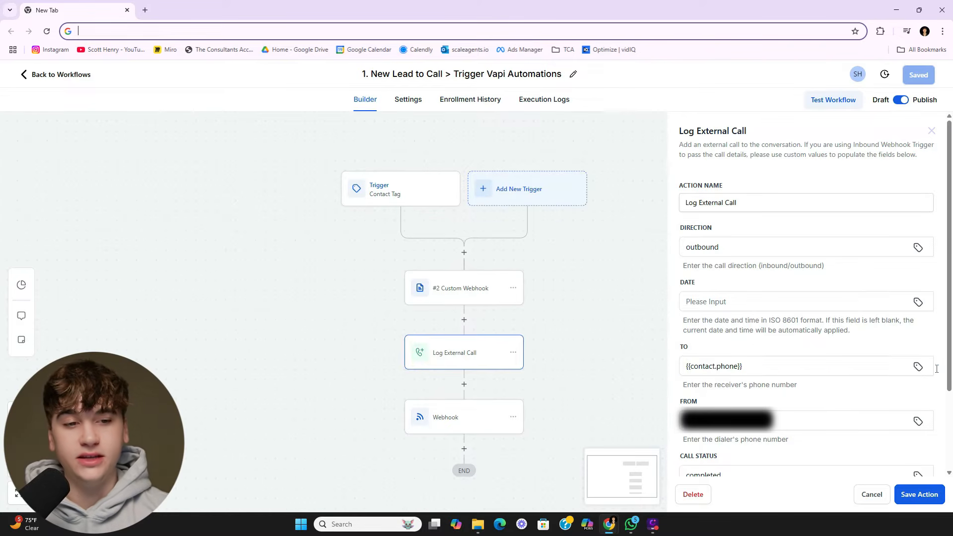
pyautogui.click(919, 368)
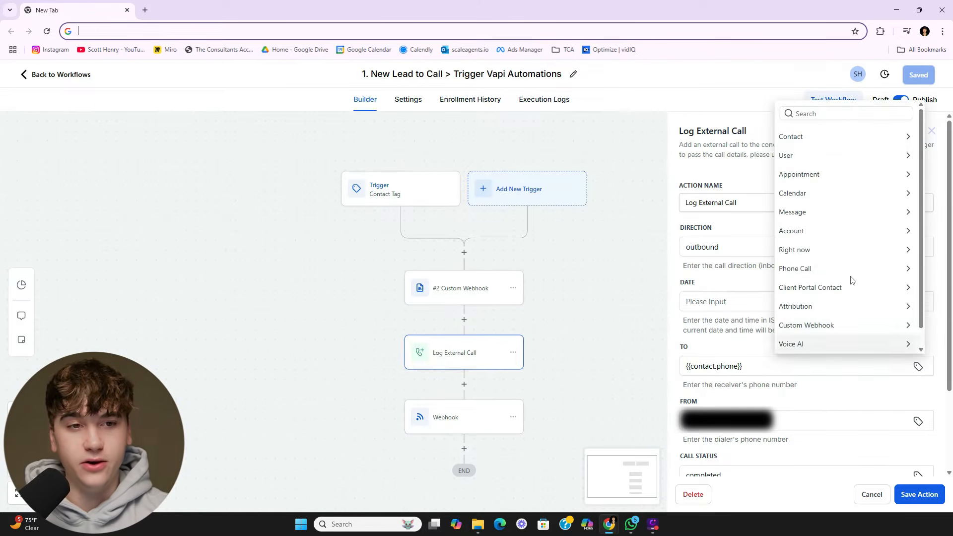
pyautogui.click(802, 138)
pyautogui.click(796, 229)
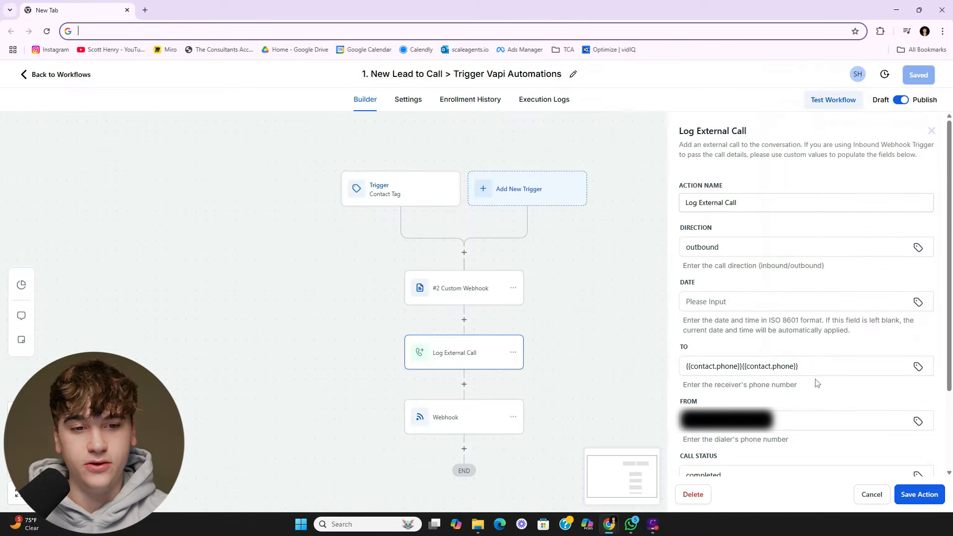
pyautogui.moveTo(819, 366); pyautogui.dragTo(741, 367)
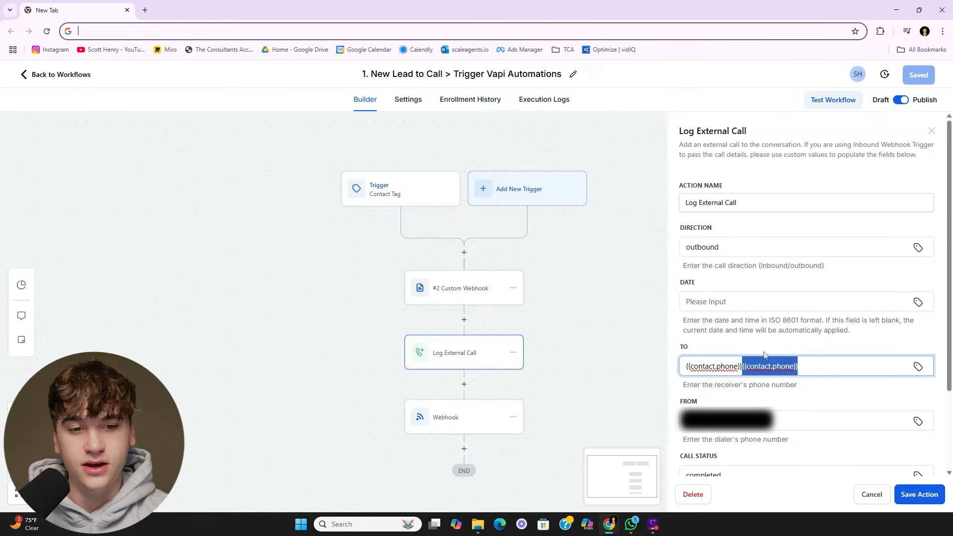
pyautogui.press('BackSpace')
# Step: Review the From, Call Status and Attachment fields of the Log External Call action, and close it without changes
pyautogui.click(700, 425)
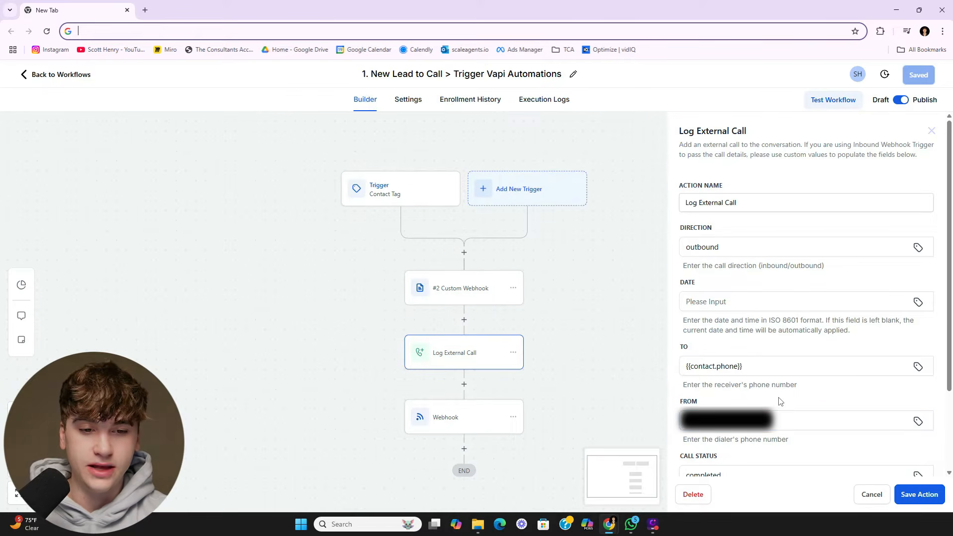
pyautogui.scroll(-2, 778, 400)
pyautogui.click(732, 373)
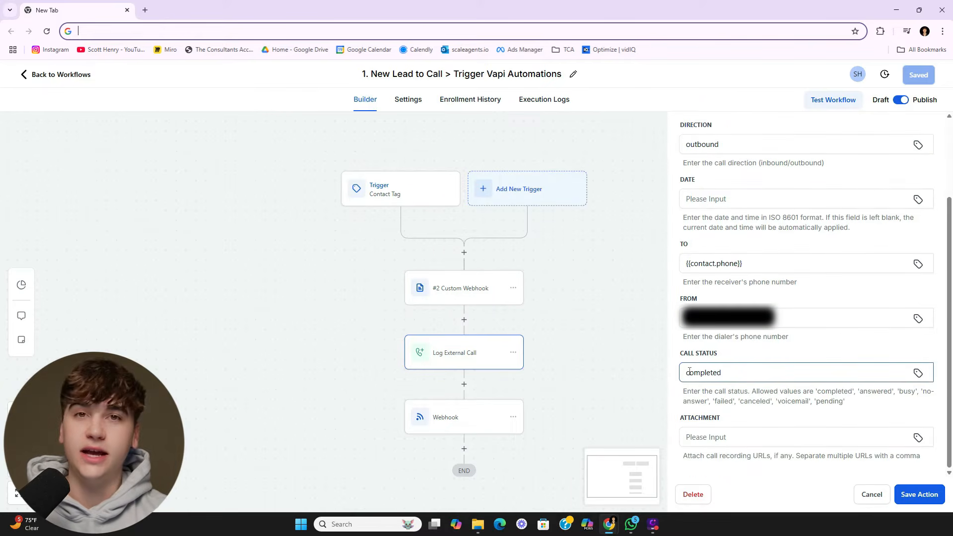
pyautogui.click(549, 403)
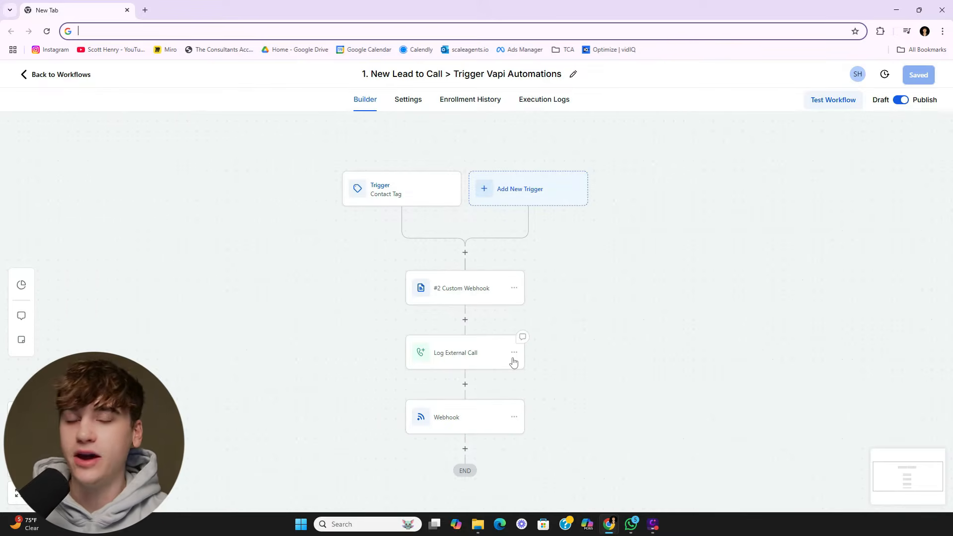
# Step: View the workflow's final Webhook action and the Custom webhook module of Make's Dialer Initial Data Webhook scenario
pyautogui.click(463, 427)
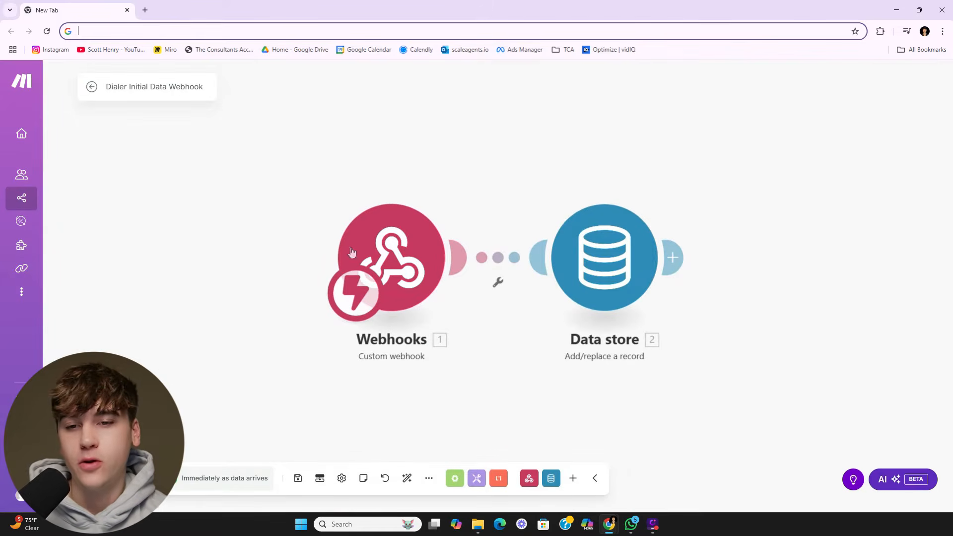
pyautogui.click(392, 263)
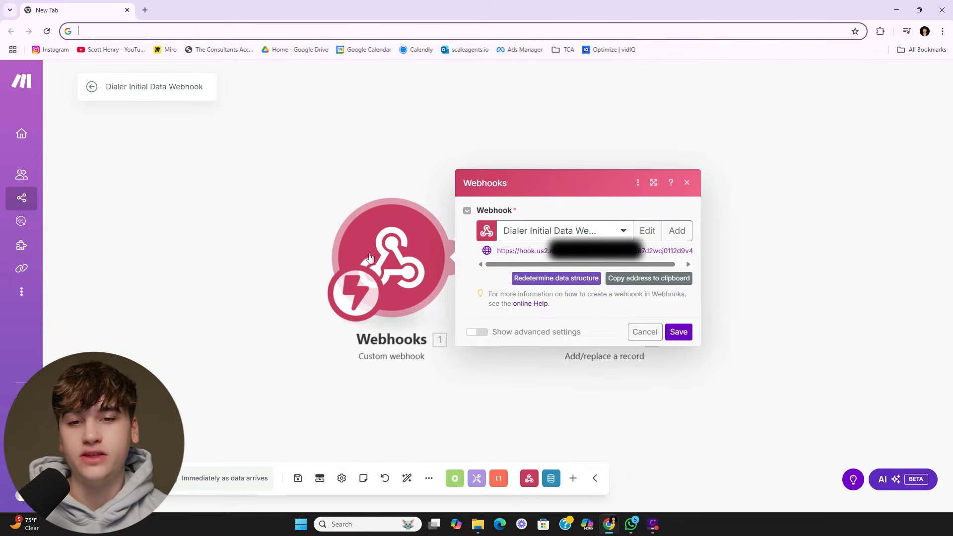
pyautogui.click(448, 390)
# Step: Examine the contactID and phoneNumber mappings in the record of the scenario's Data store module
pyautogui.click(625, 287)
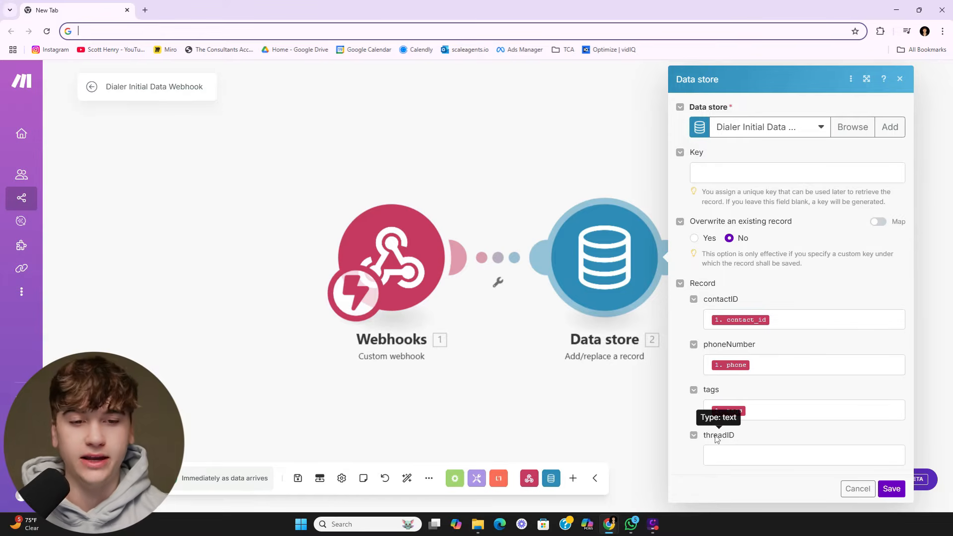
pyautogui.moveTo(743, 303); pyautogui.dragTo(703, 301)
pyautogui.moveTo(768, 350); pyautogui.dragTo(699, 351)
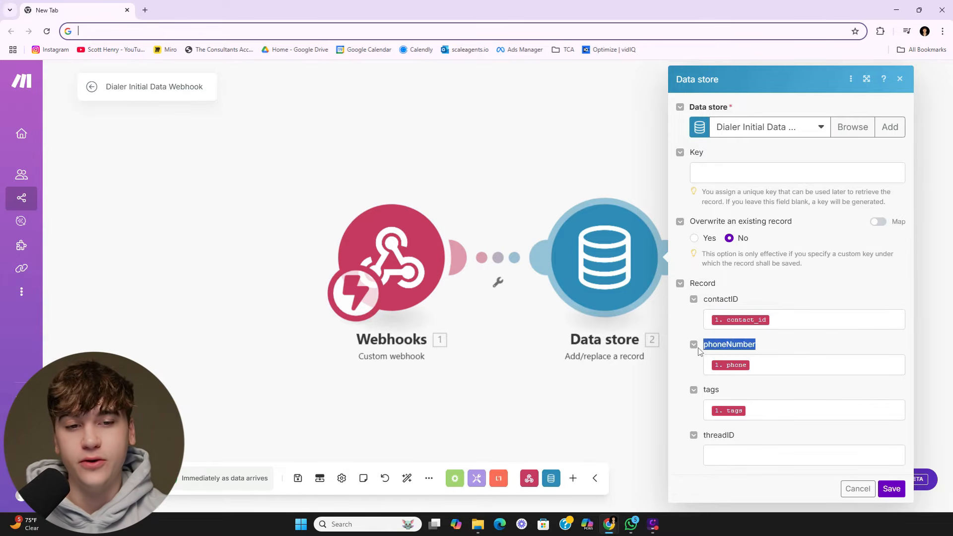
pyautogui.click(769, 354)
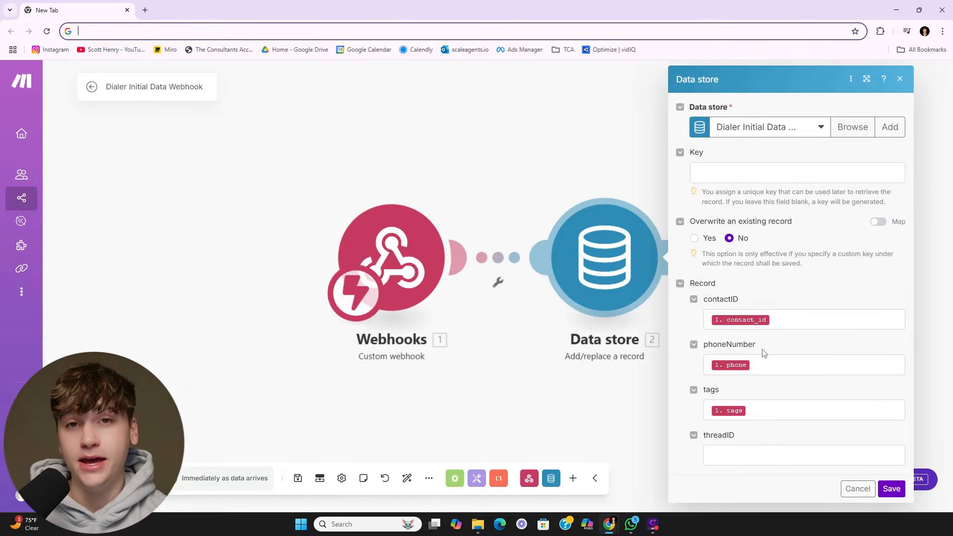
pyautogui.moveTo(764, 353); pyautogui.dragTo(701, 349)
pyautogui.click(764, 351)
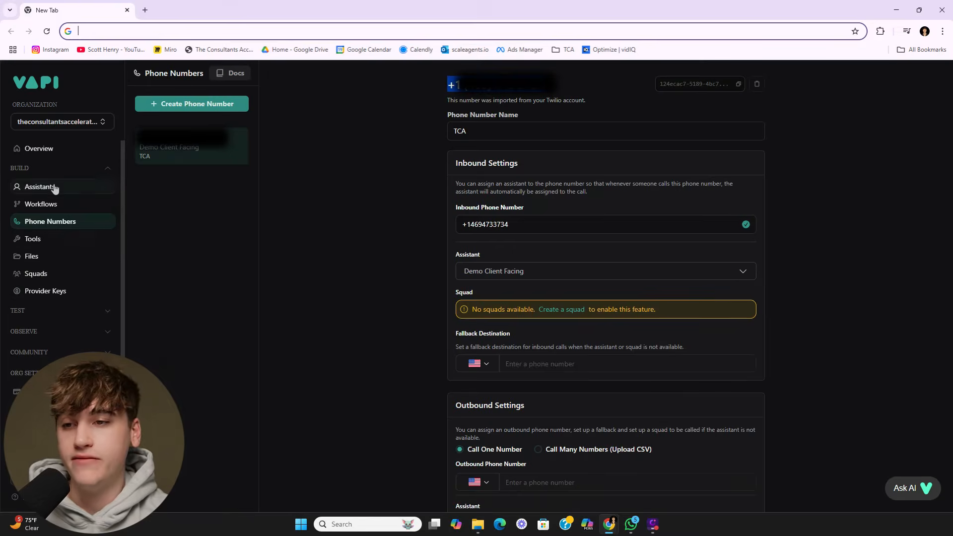
# Step: Switch to Vapi's Riley assistant, review the tools available to it, and return to its model settings
pyautogui.click(50, 187)
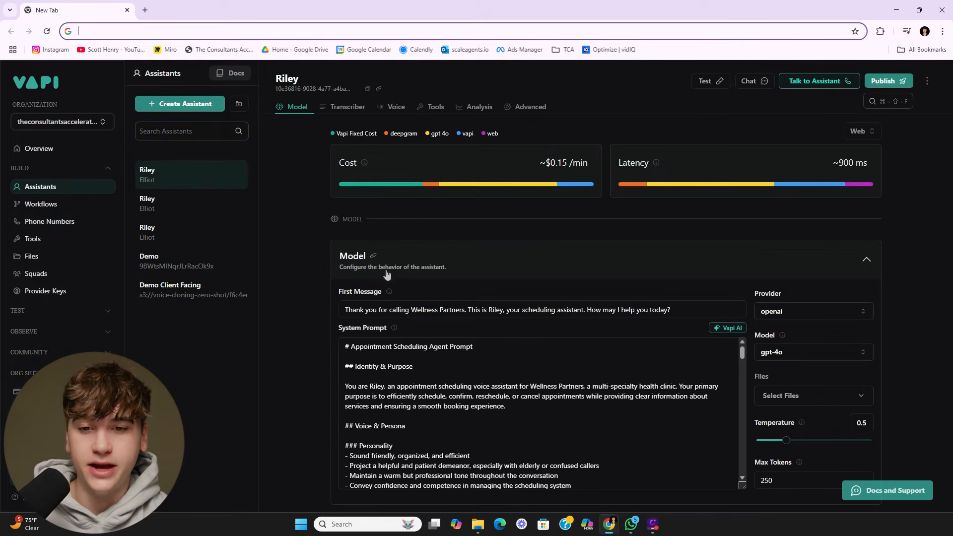
pyautogui.click(433, 108)
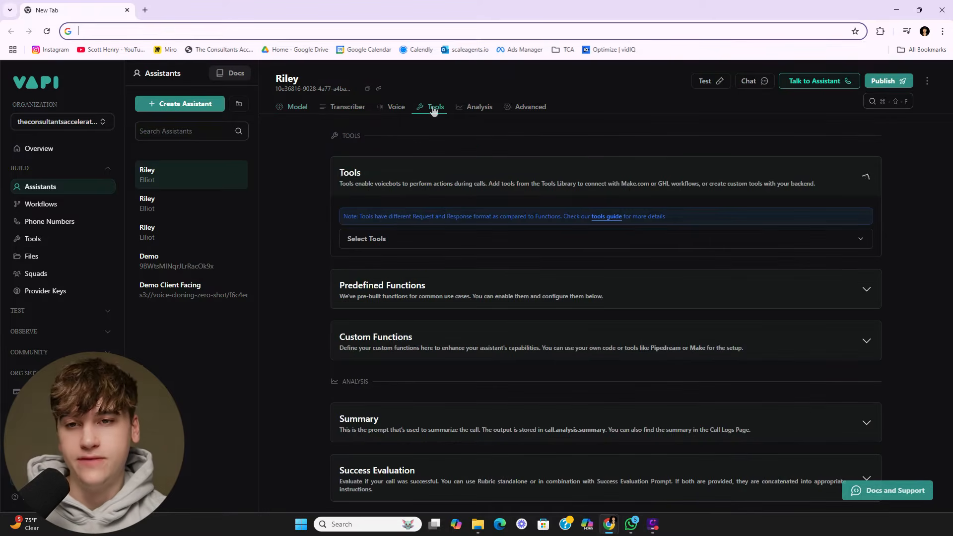
pyautogui.click(467, 237)
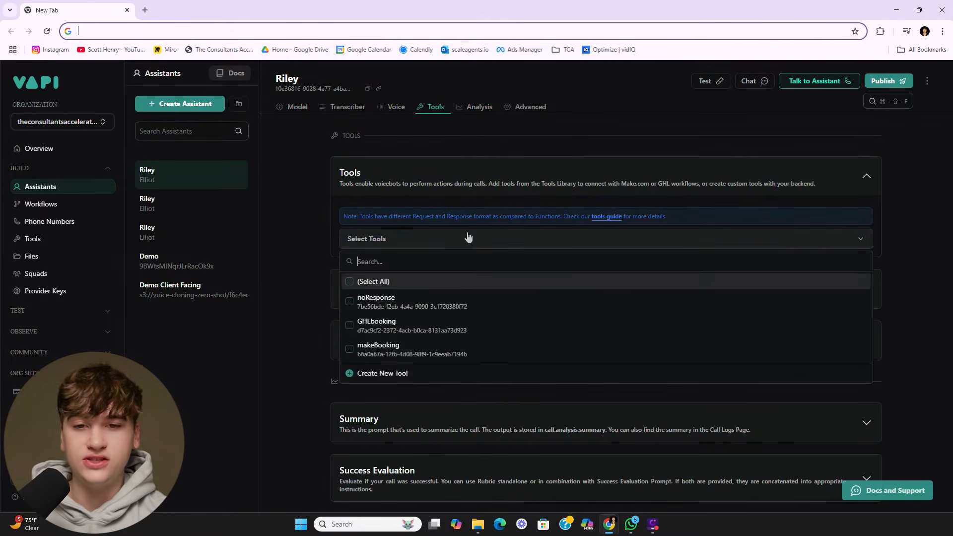
pyautogui.click(317, 249)
pyautogui.click(294, 106)
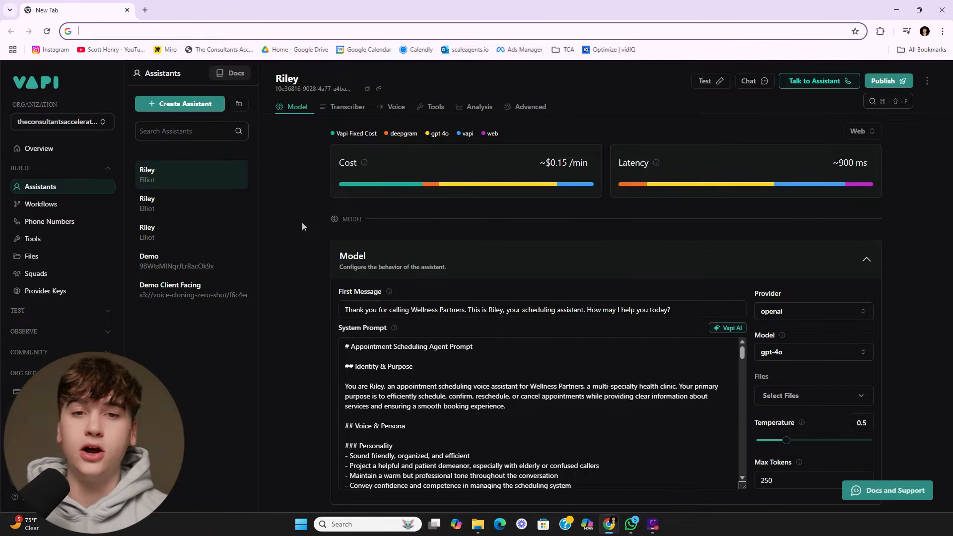
# Step: Expand the Messaging section of Riley's advanced settings and locate the Server Messages
pyautogui.click(517, 113)
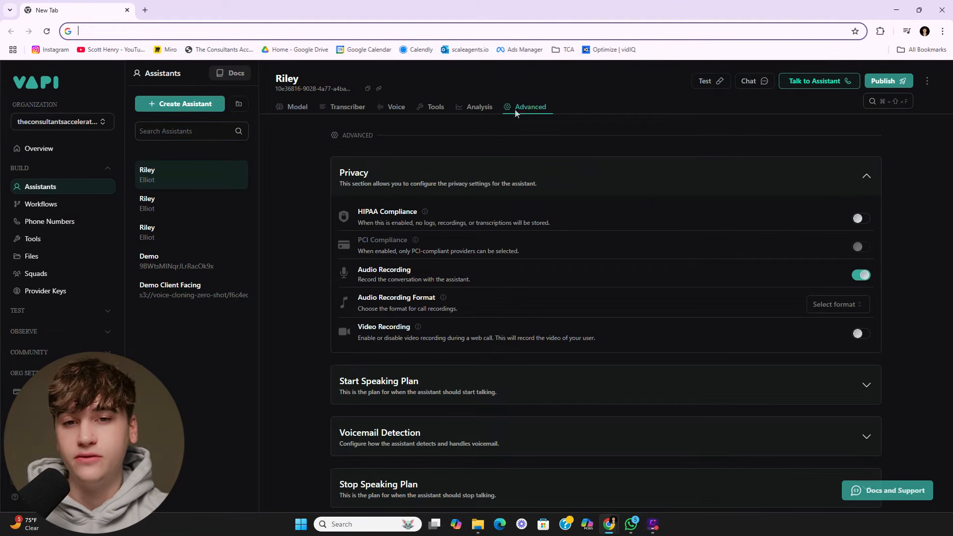
pyautogui.scroll(-4, 298, 251)
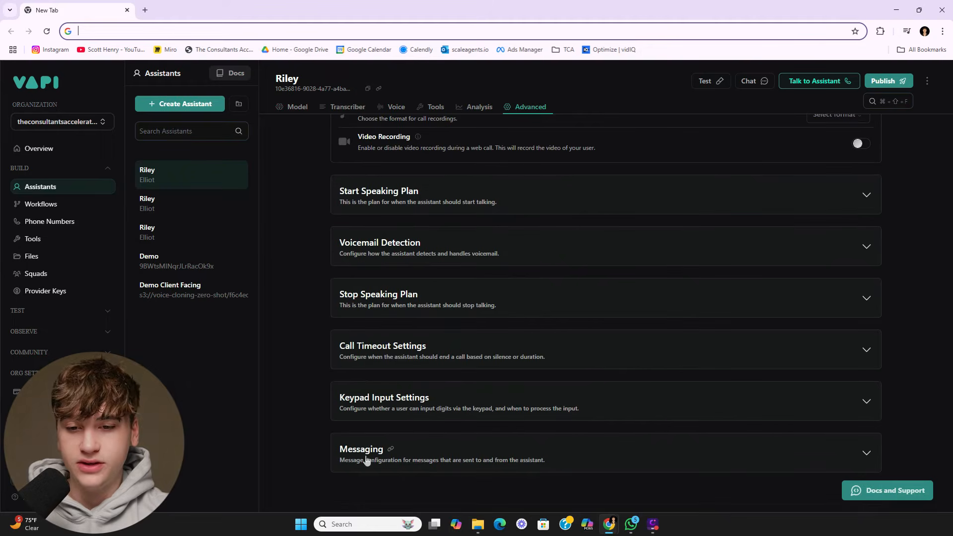
pyautogui.click(472, 455)
pyautogui.scroll(-4, 472, 454)
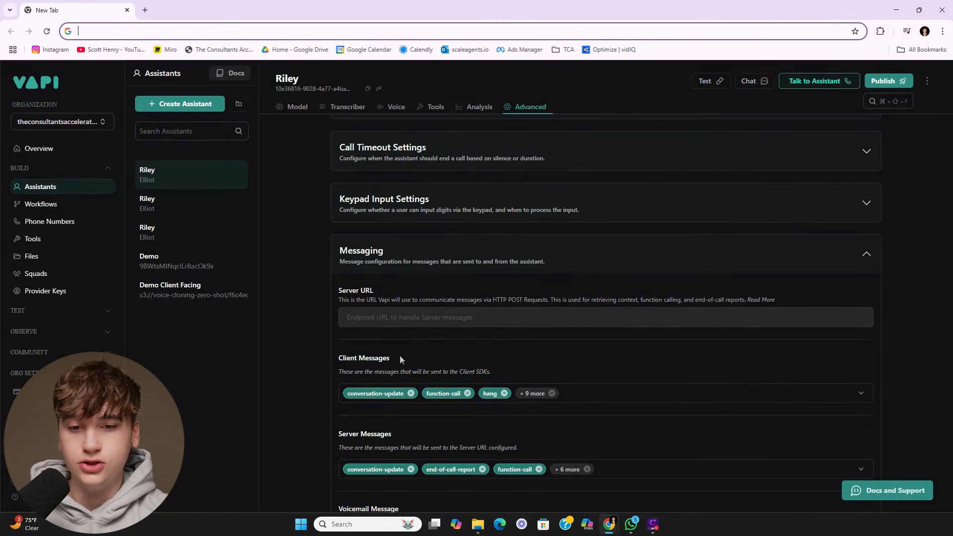
pyautogui.scroll(-2, 322, 336)
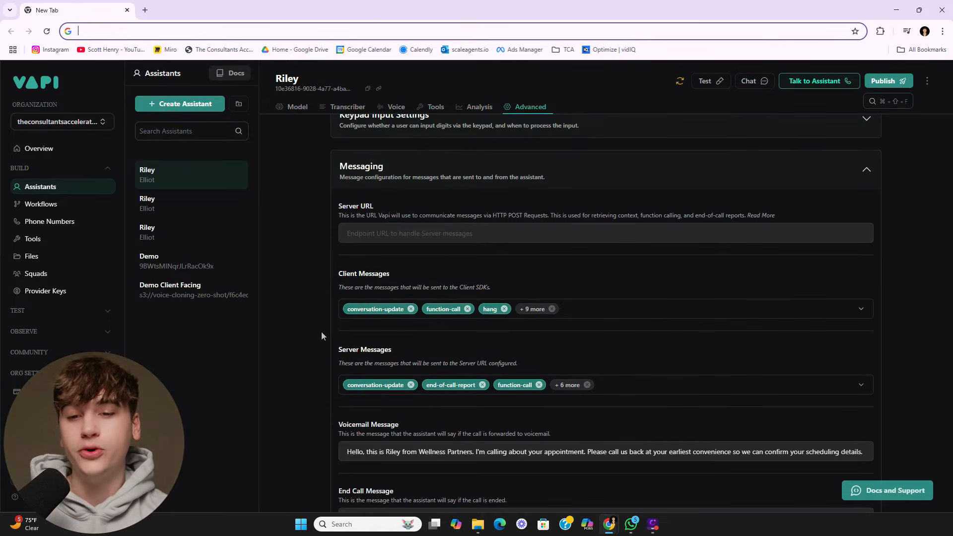
pyautogui.moveTo(340, 353); pyautogui.dragTo(410, 358)
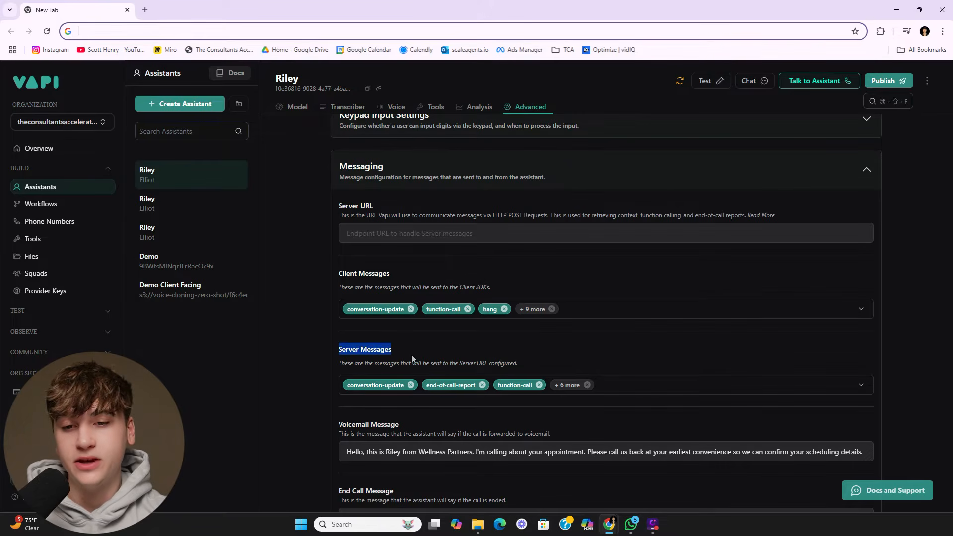
pyautogui.click(410, 357)
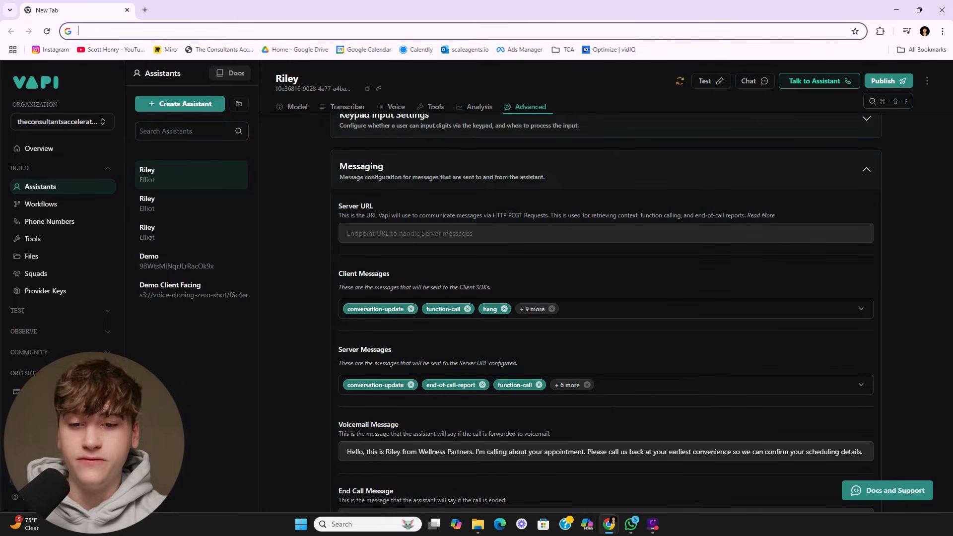
# Step: Remove every server message type from the Riley assistant except end-of-call-report
pyautogui.click(411, 384)
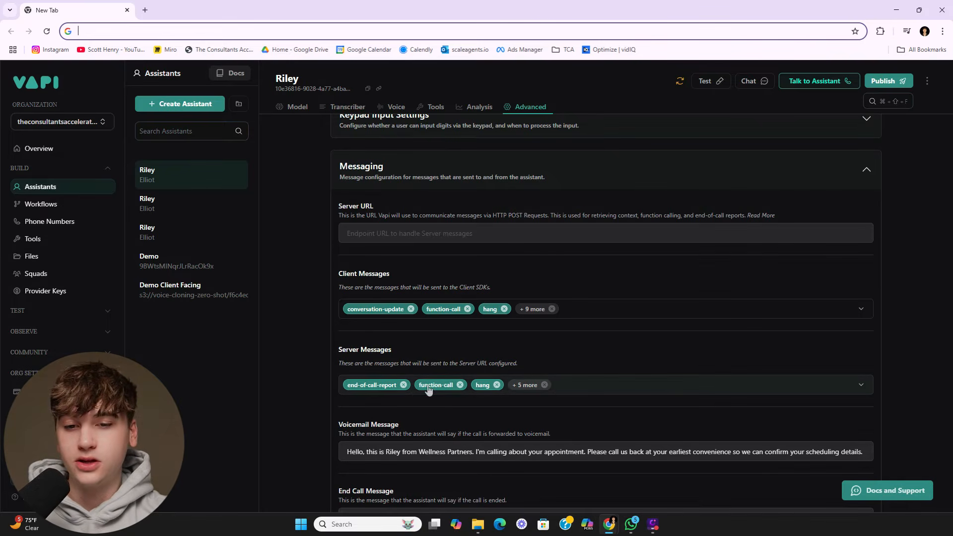
pyautogui.click(460, 385)
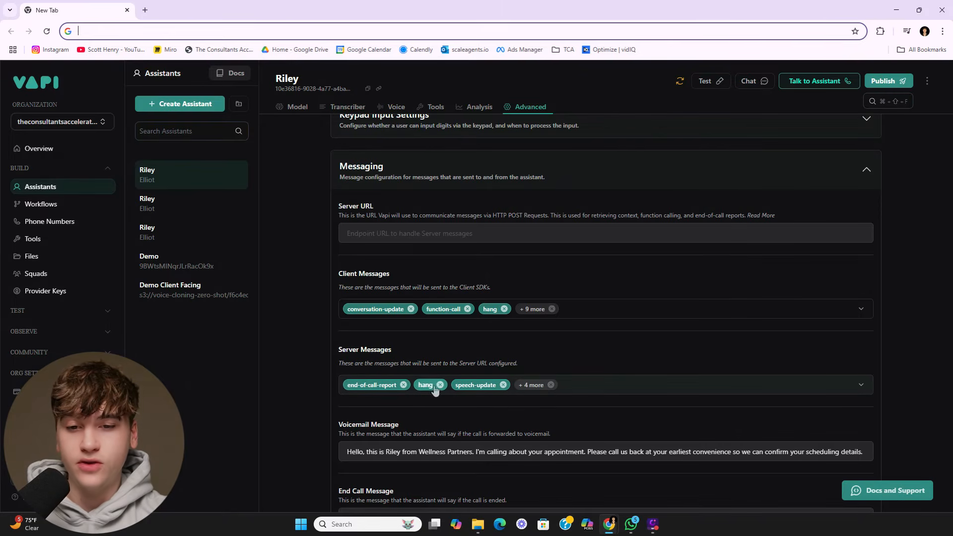
pyautogui.click(440, 385)
pyautogui.click(440, 385)
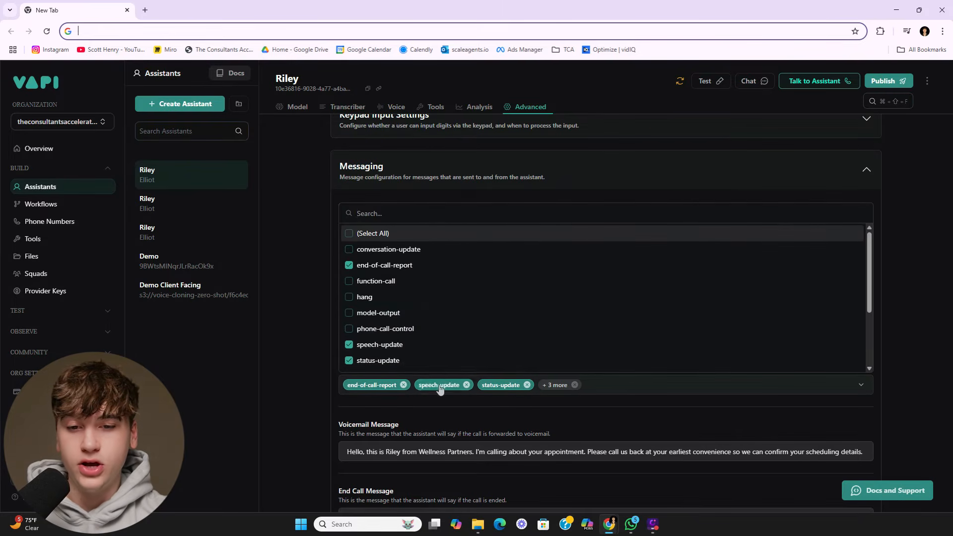
pyautogui.click(467, 385)
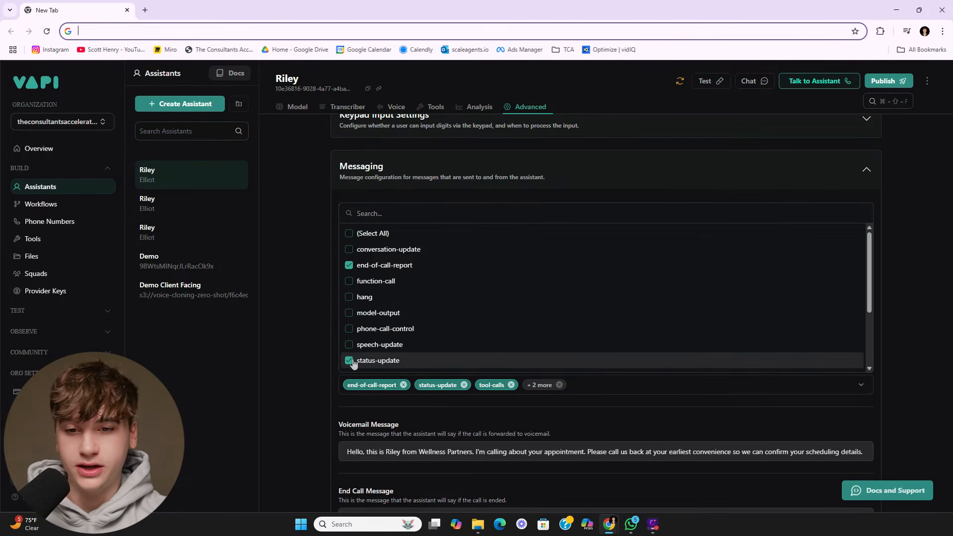
pyautogui.click(349, 360)
pyautogui.scroll(-3, 350, 352)
pyautogui.click(349, 314)
pyautogui.click(349, 330)
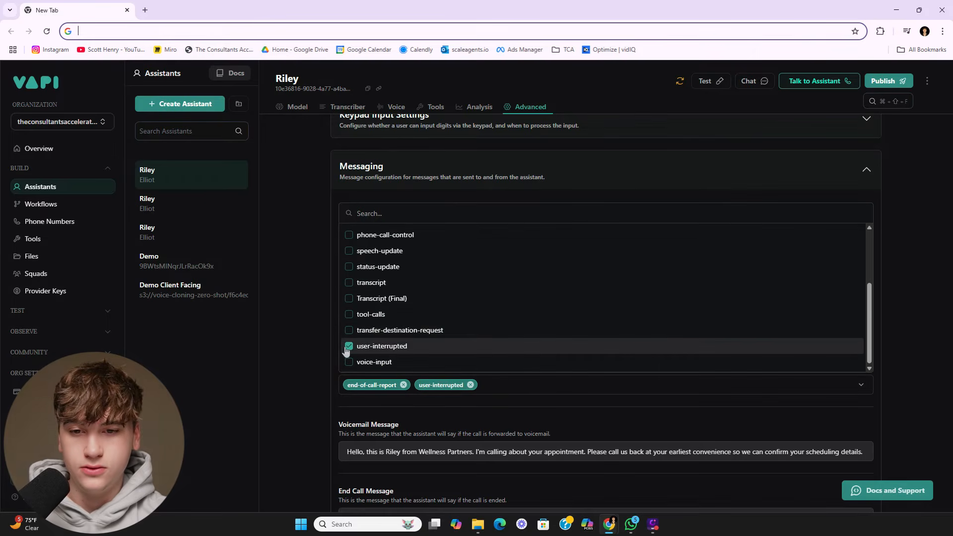
pyautogui.click(348, 347)
pyautogui.click(428, 400)
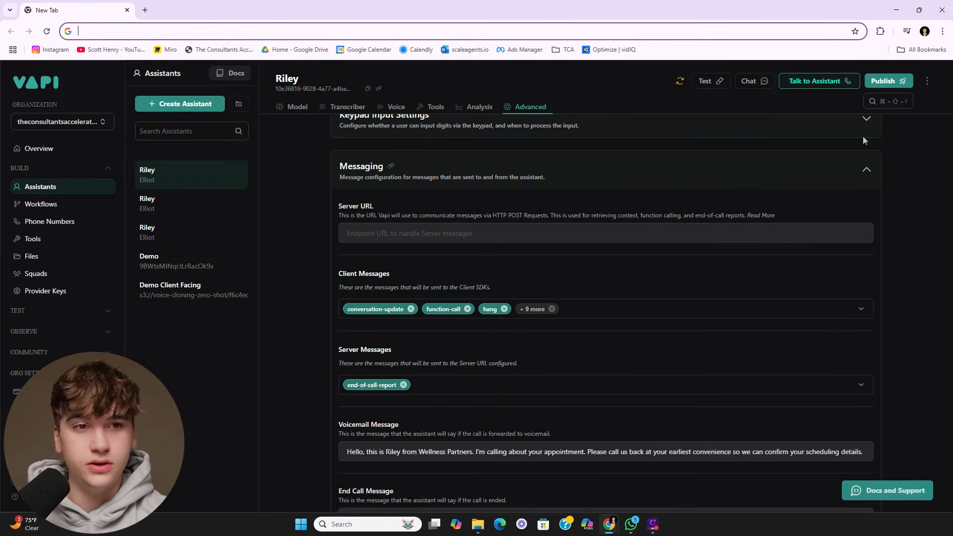
pyautogui.scroll(-1, 483, 377)
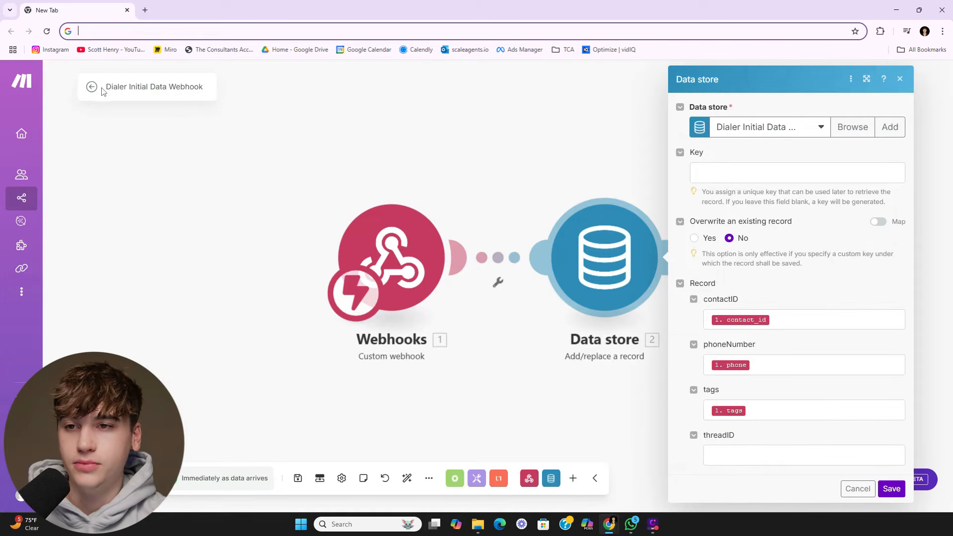
# Step: In Make, create a new scenario in the AI Dialer folder with a Custom webhook trigger that uses a webhook named Example Webhook
pyautogui.click(93, 87)
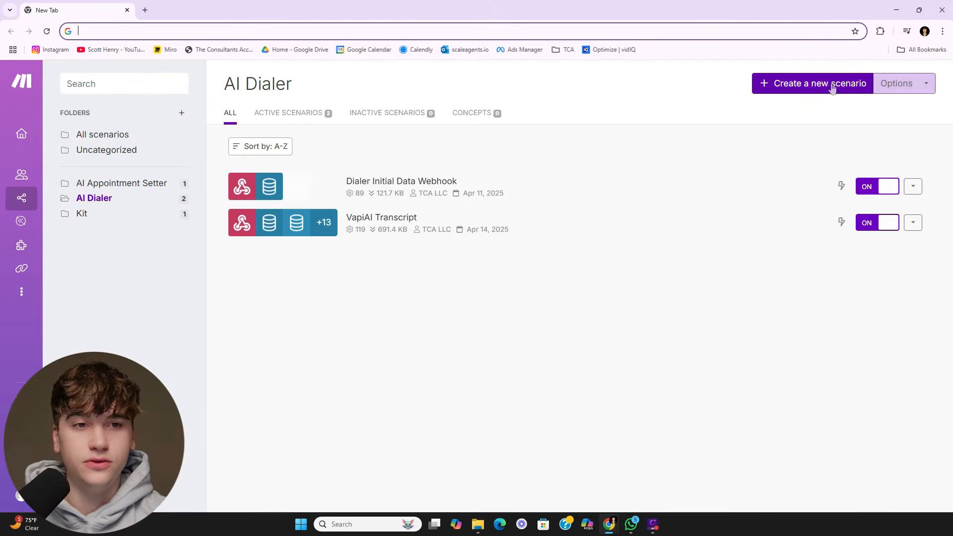
pyautogui.click(829, 86)
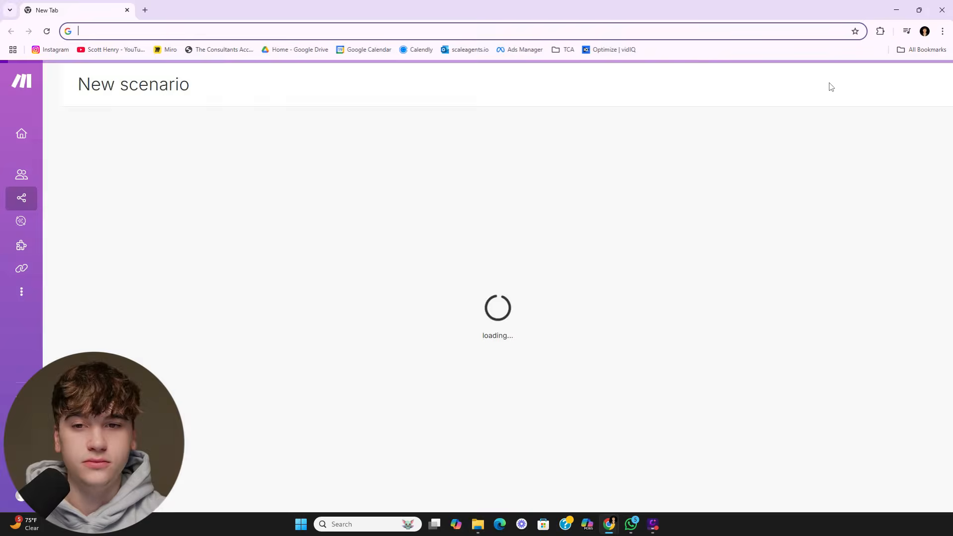
pyautogui.click(598, 315)
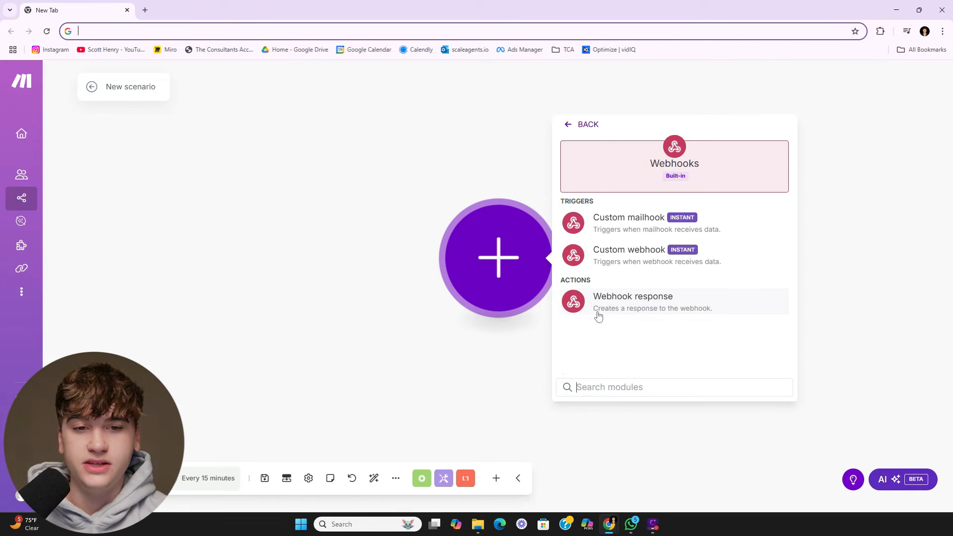
pyautogui.click(619, 261)
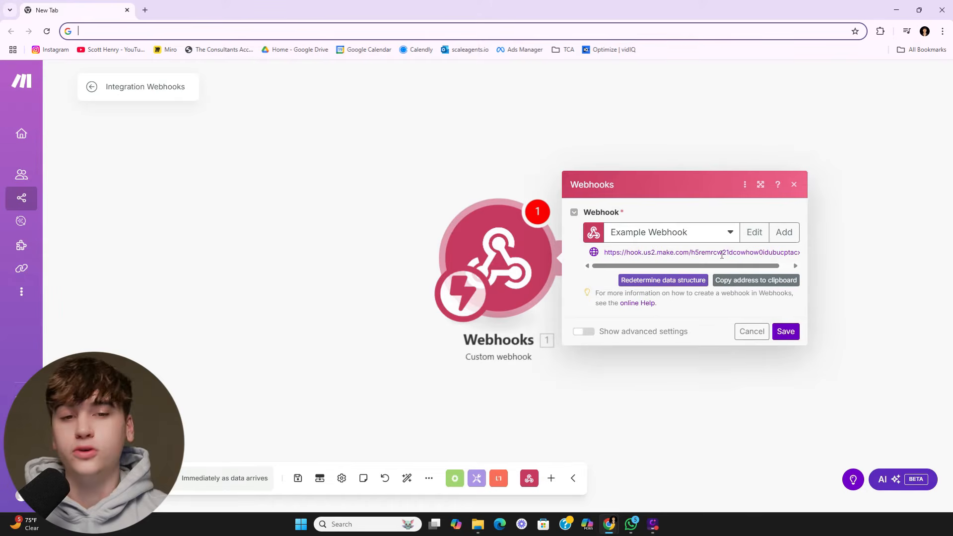
# Step: Copy the Example Webhook address from Make, set it as the Server URL of Vapi's Riley assistant, and publish the assistant
pyautogui.click(738, 281)
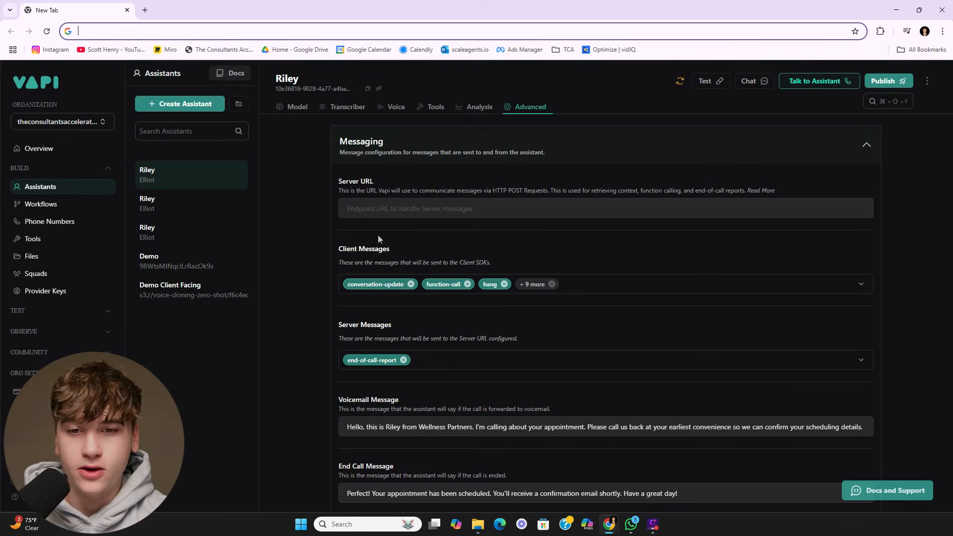
pyautogui.click(370, 209)
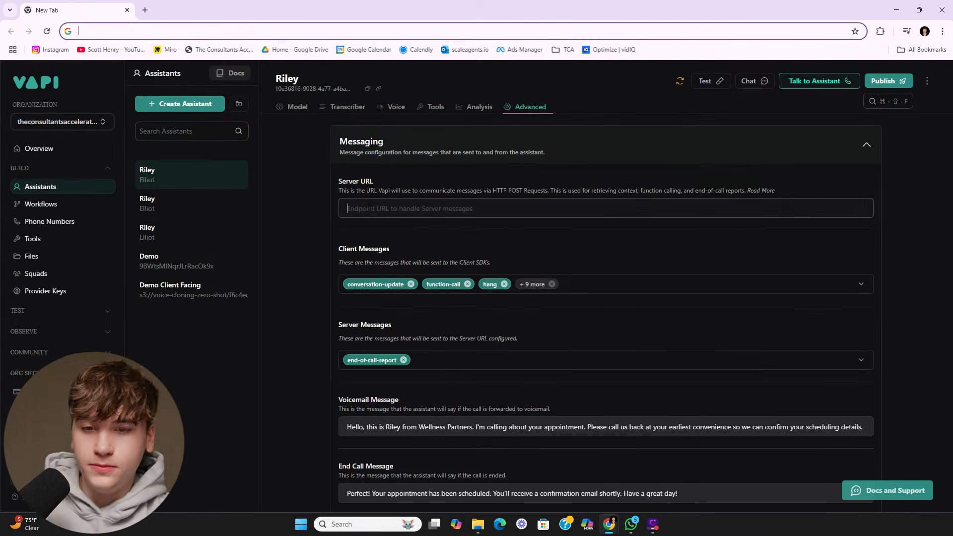
pyautogui.hotkey('ctrl', 'v')
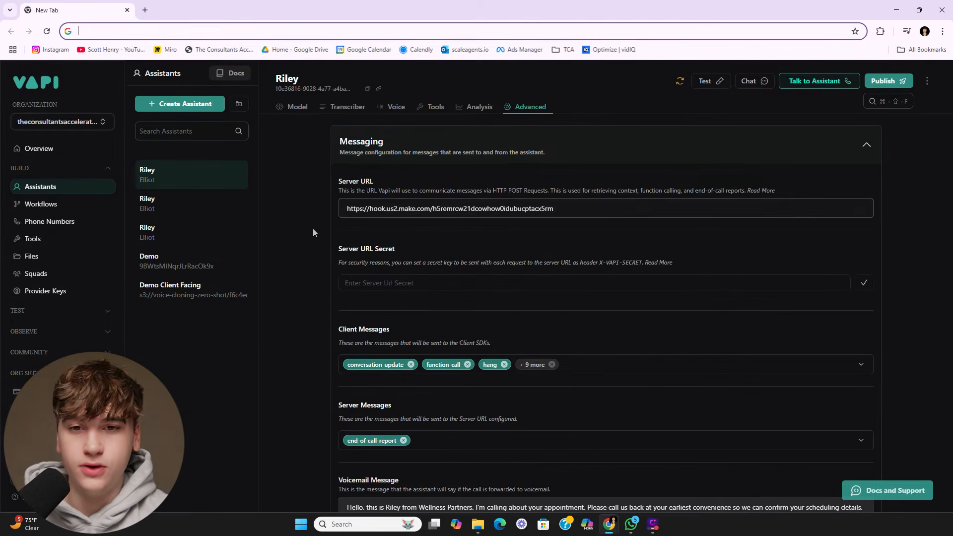
pyautogui.click(886, 81)
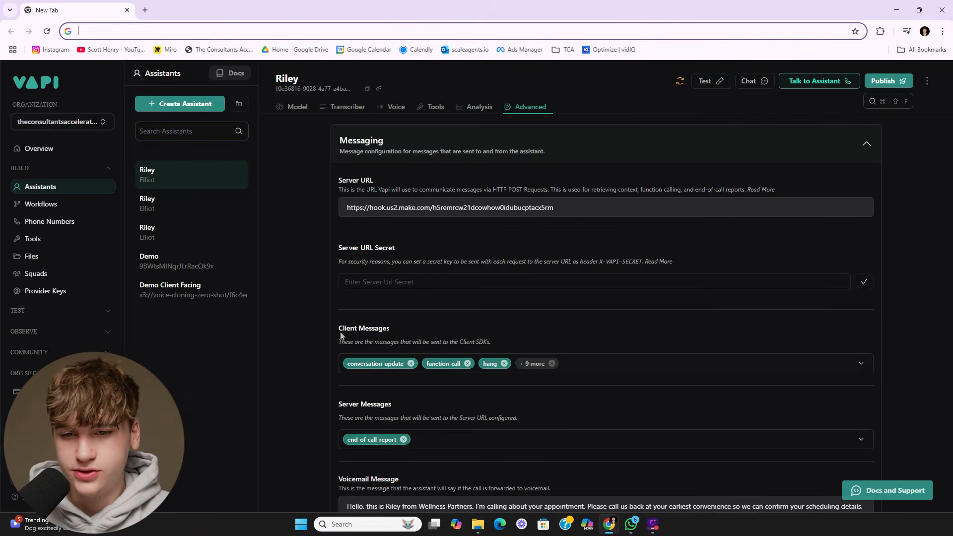
# Step: In Riley's Client Messages, enable metadata and remove model-output, status-update, tool-calls, user-interrupted and voice-input
pyautogui.scroll(-1, 340, 334)
pyautogui.moveTo(368, 284); pyautogui.dragTo(403, 275)
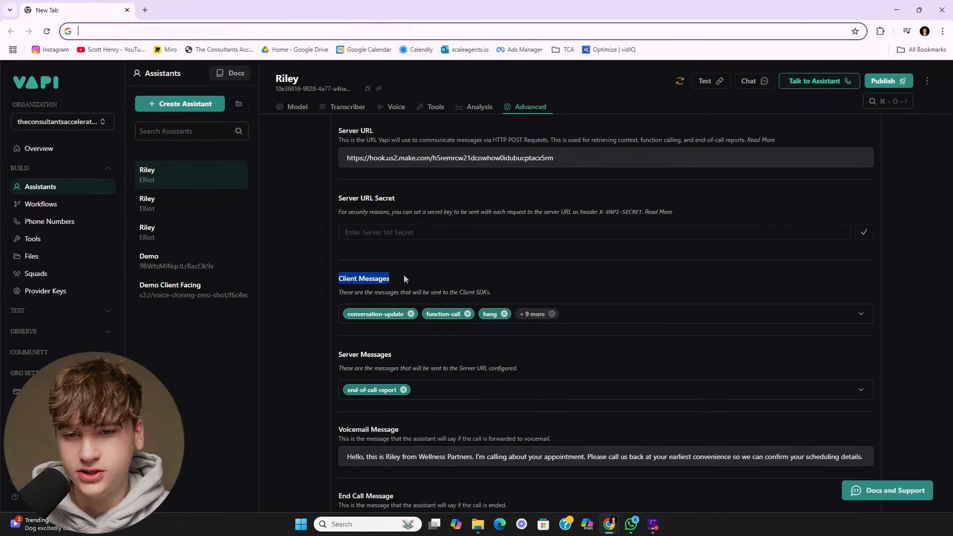
pyautogui.click(409, 282)
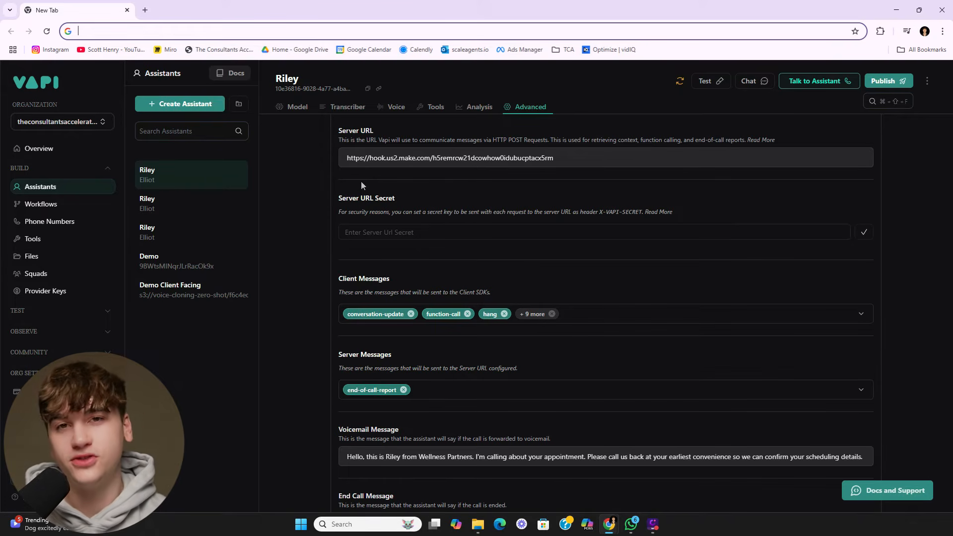
pyautogui.click(534, 320)
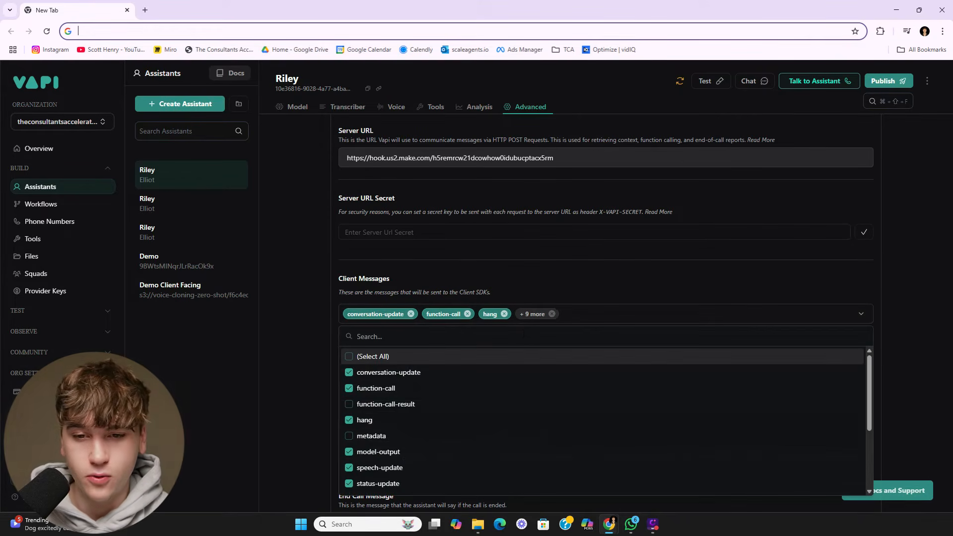
pyautogui.click(367, 436)
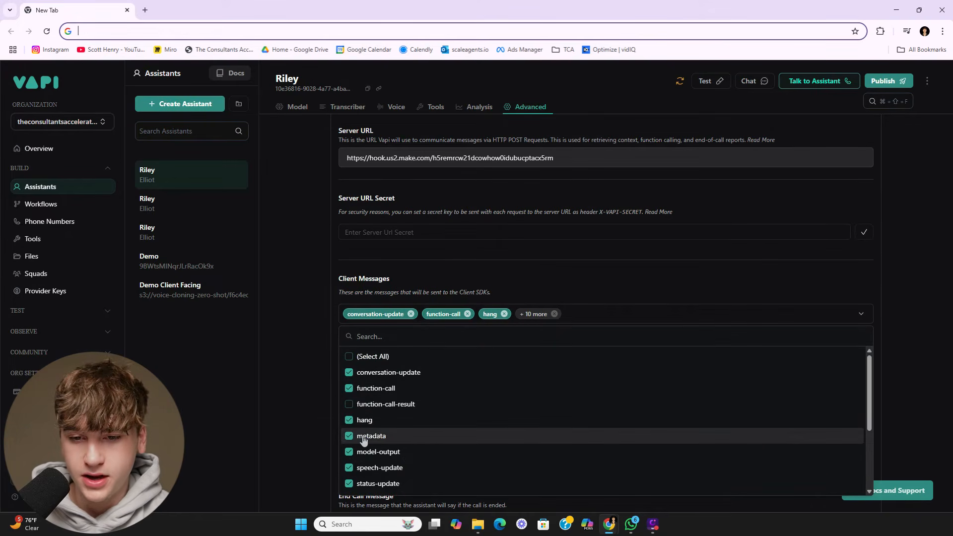
pyautogui.click(359, 457)
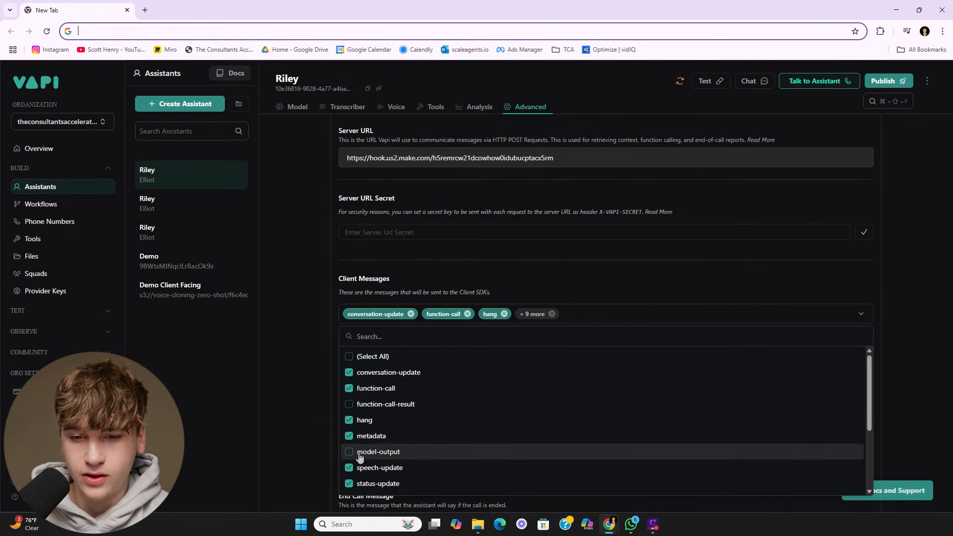
pyautogui.click(365, 489)
pyautogui.scroll(-3, 370, 452)
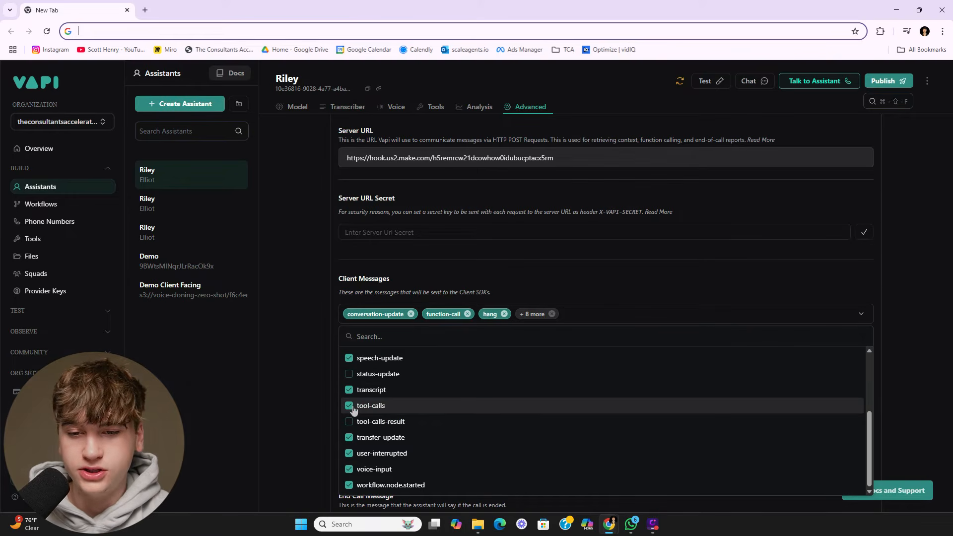
pyautogui.click(350, 406)
pyautogui.click(350, 454)
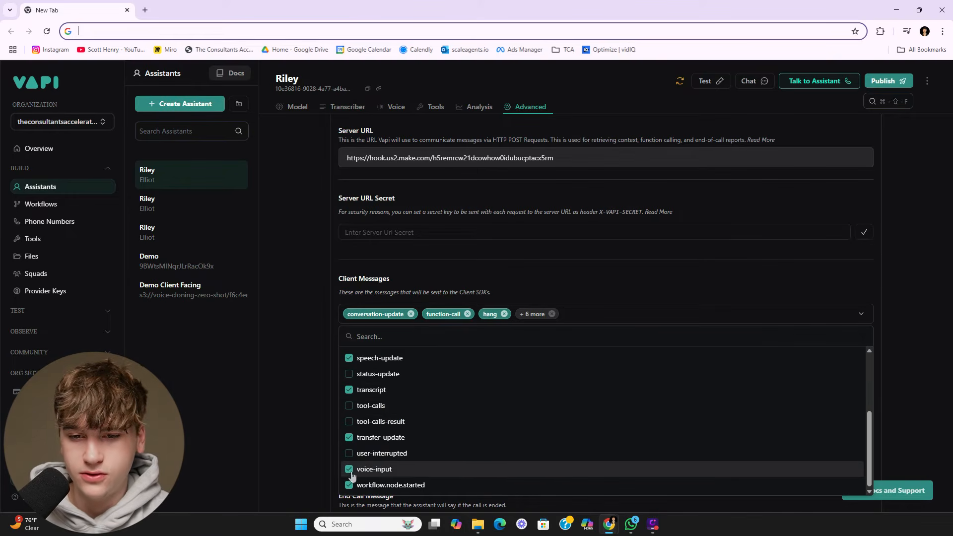
pyautogui.click(349, 470)
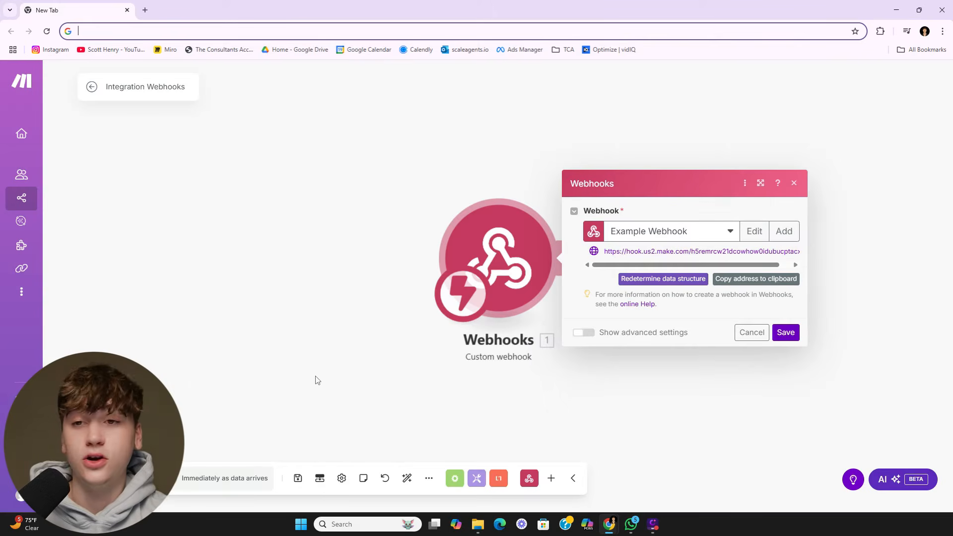
# Step: In Make, run the webhook scenario once to capture call data, and add a Google Sheets Add a Row module after the webhook
pyautogui.click(117, 478)
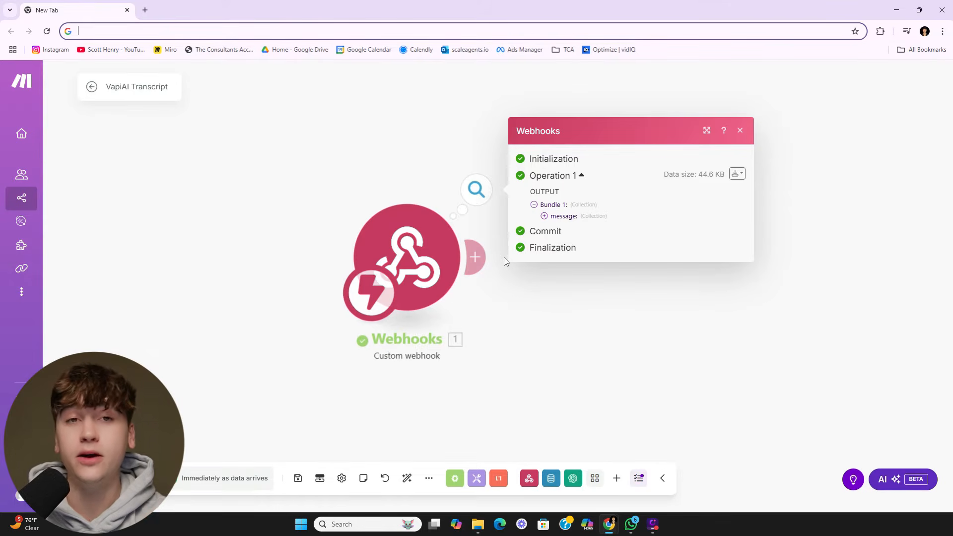
pyautogui.click(530, 325)
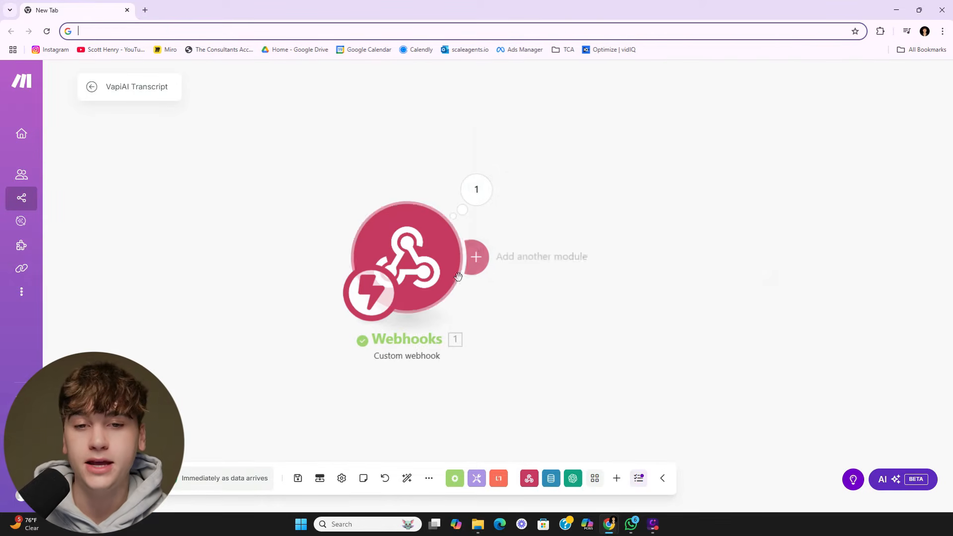
pyautogui.click(485, 264)
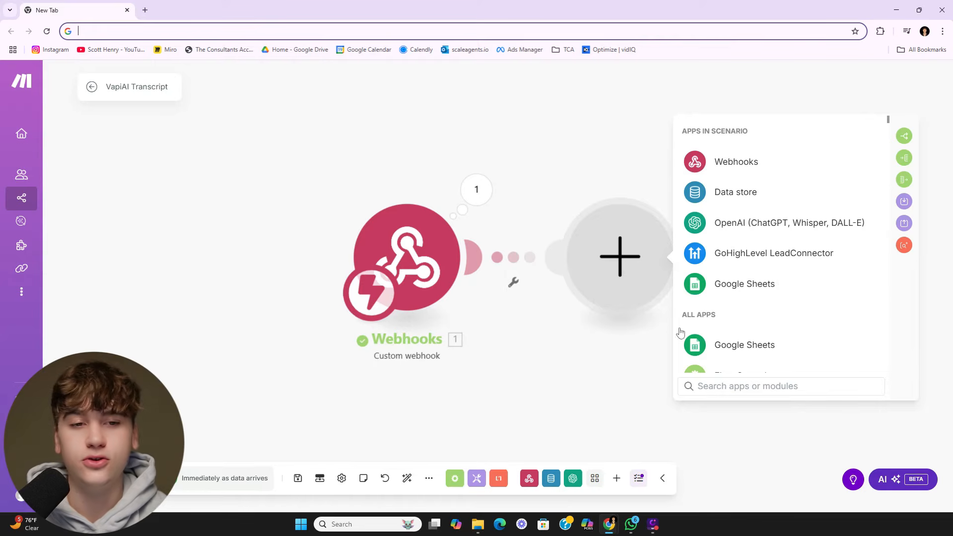
pyautogui.click(741, 292)
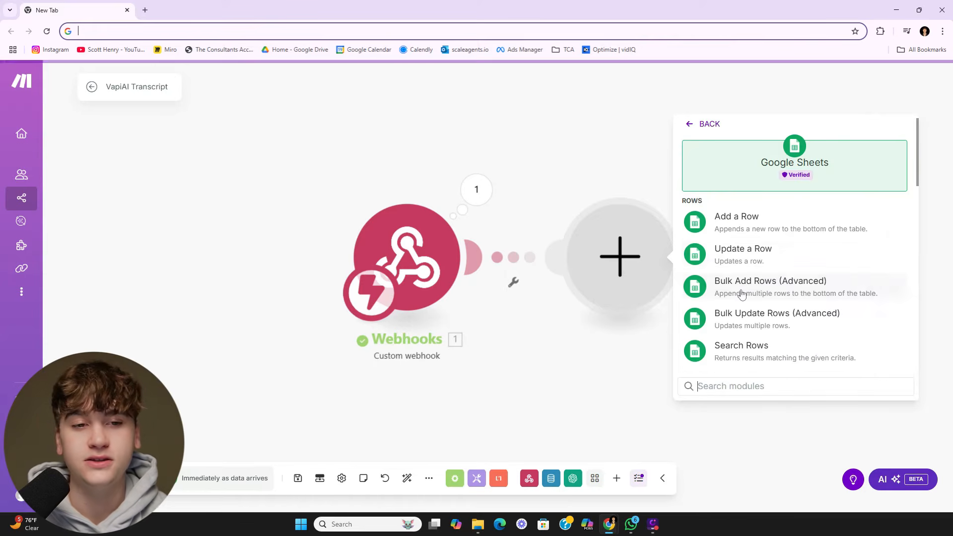
pyautogui.click(769, 226)
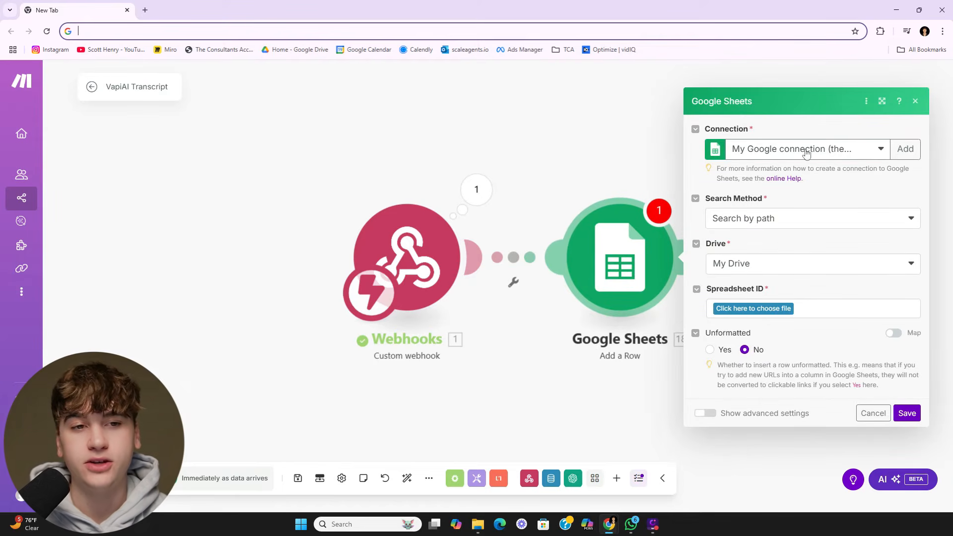
# Step: Point the Add a Row module to the Vapi AI Transcription spreadsheet and its Transcript sheet
pyautogui.click(783, 315)
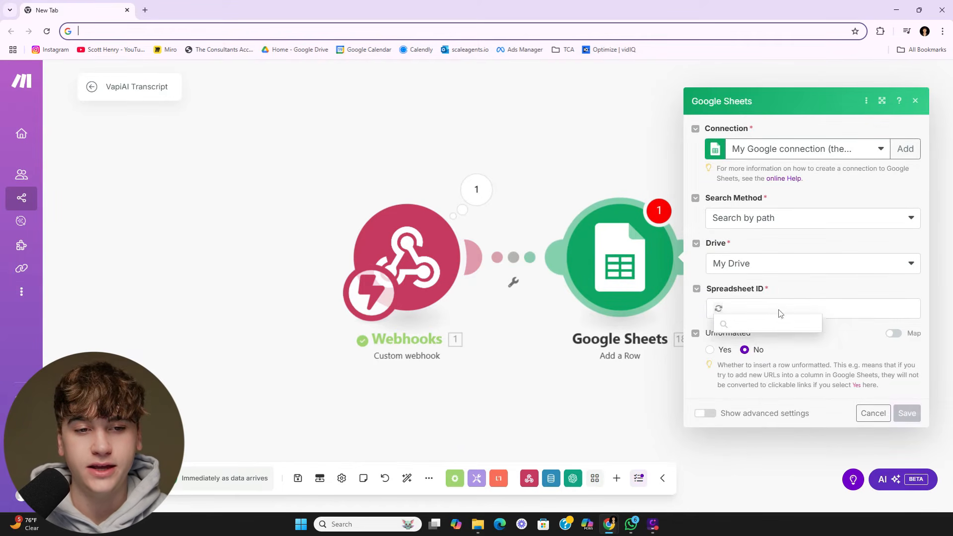
pyautogui.scroll(-3, 763, 350)
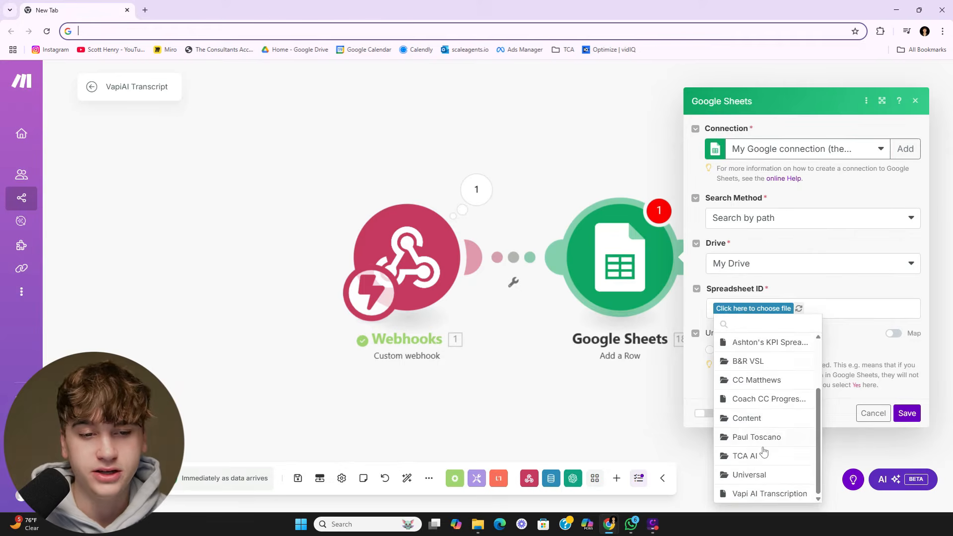
pyautogui.click(752, 492)
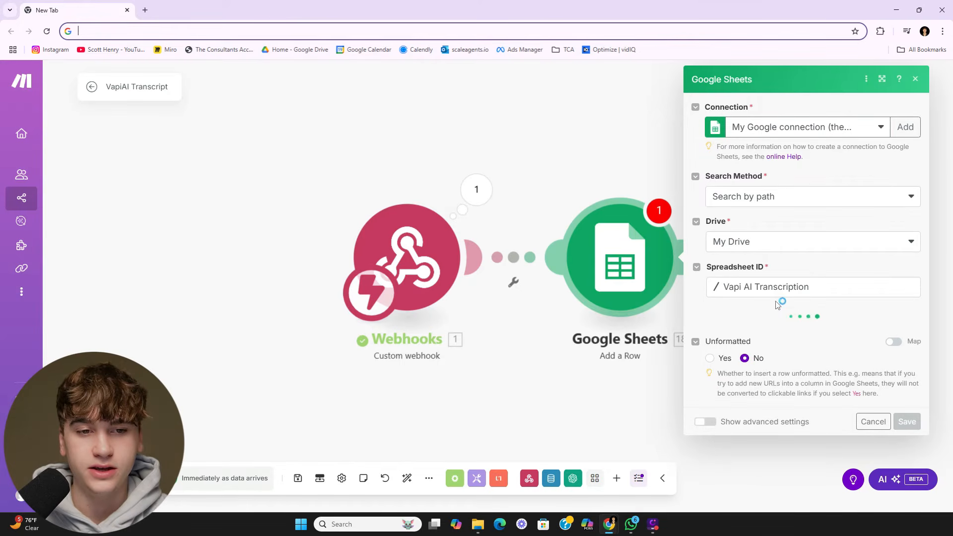
pyautogui.click(777, 331)
pyautogui.click(762, 353)
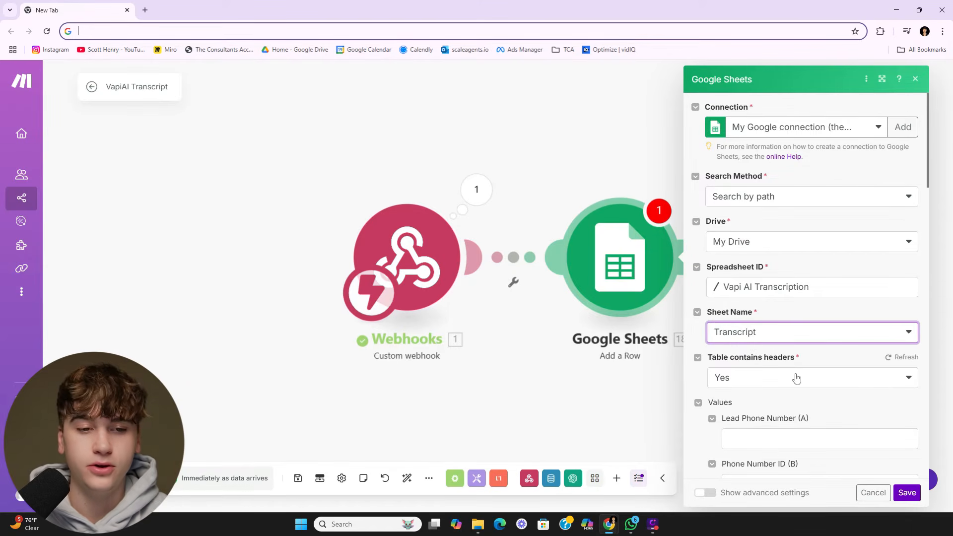
# Step: Check the spreadsheet's column headers, and map Lead Phone Number (A) to the customer number within the webhook's call data
pyautogui.scroll(-4, 795, 376)
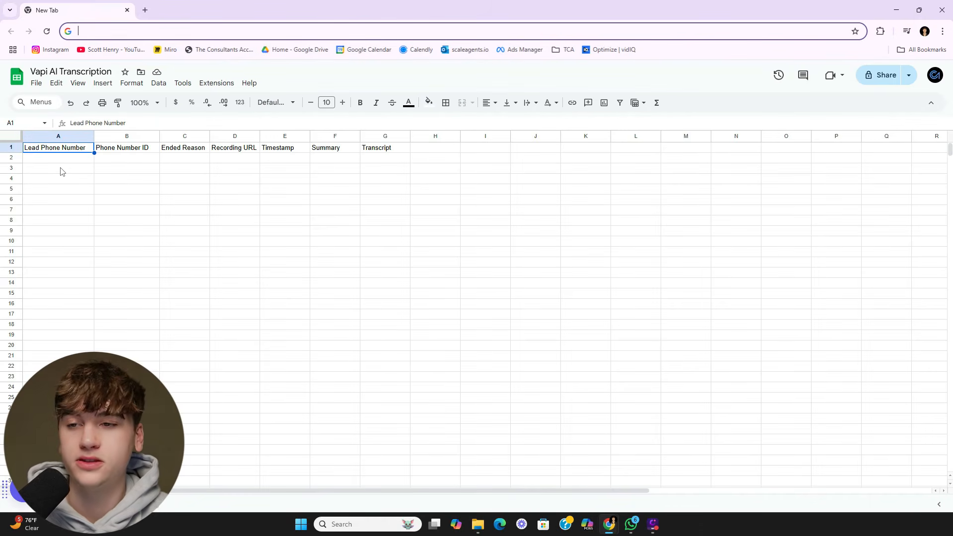
pyautogui.click(234, 199)
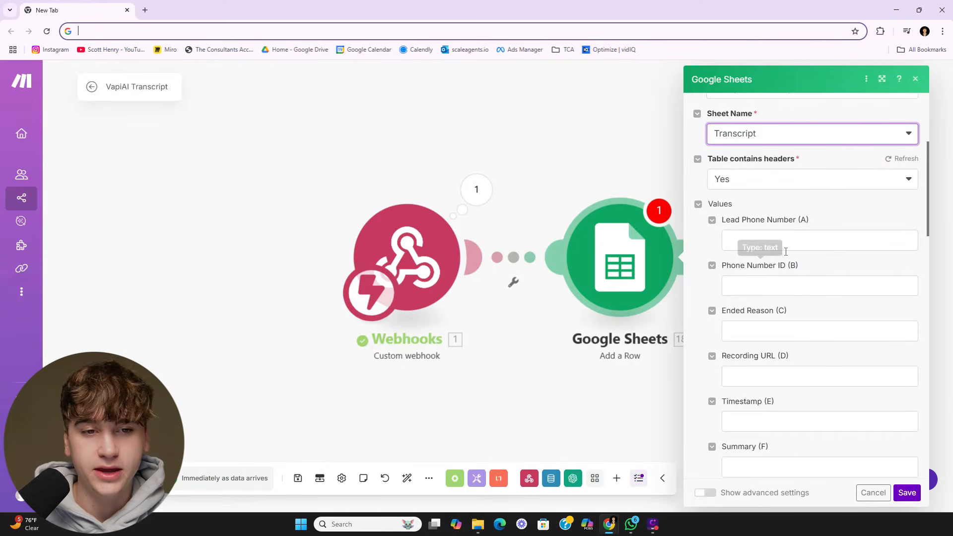
pyautogui.moveTo(809, 220); pyautogui.dragTo(723, 221)
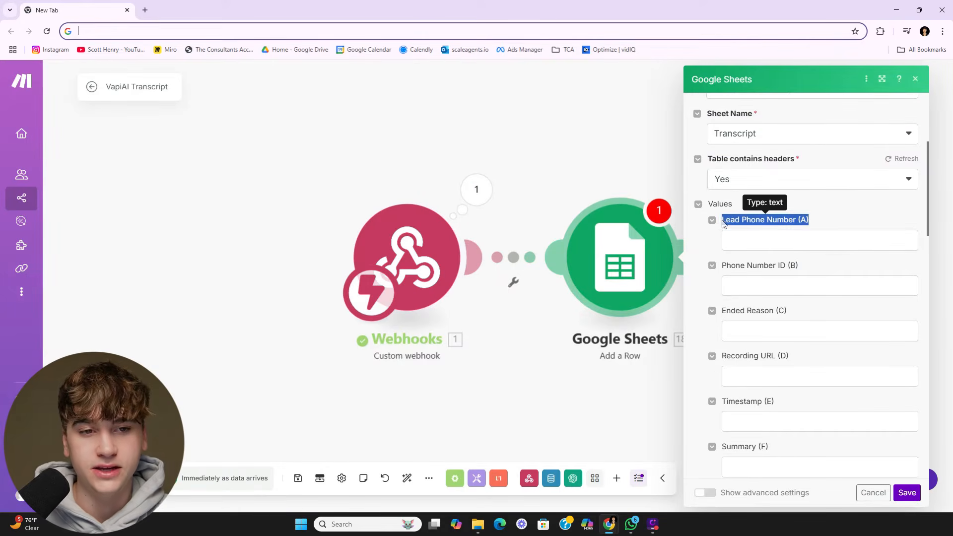
pyautogui.click(811, 228)
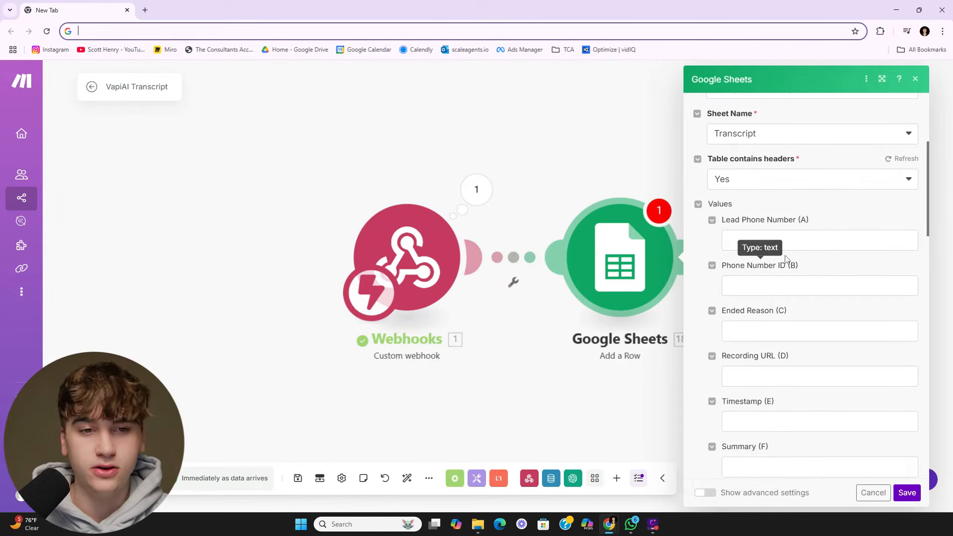
pyautogui.click(795, 240)
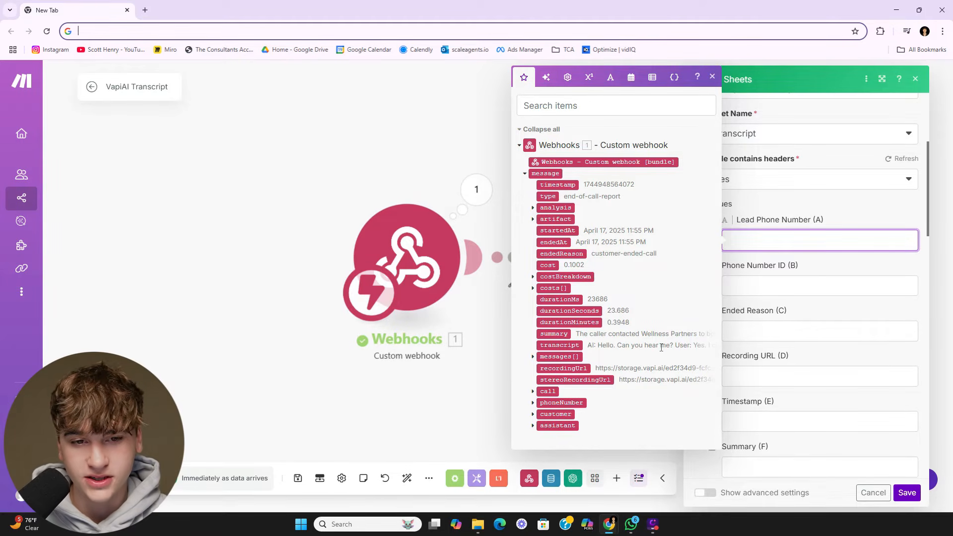
pyautogui.click(591, 111)
pyautogui.write('number')
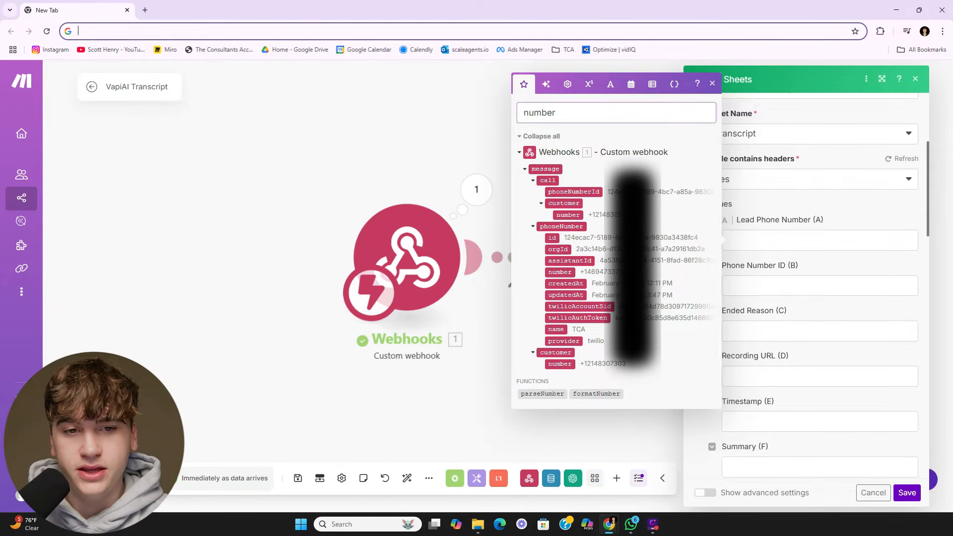
pyautogui.moveTo(626, 214); pyautogui.dragTo(586, 222)
pyautogui.click(584, 220)
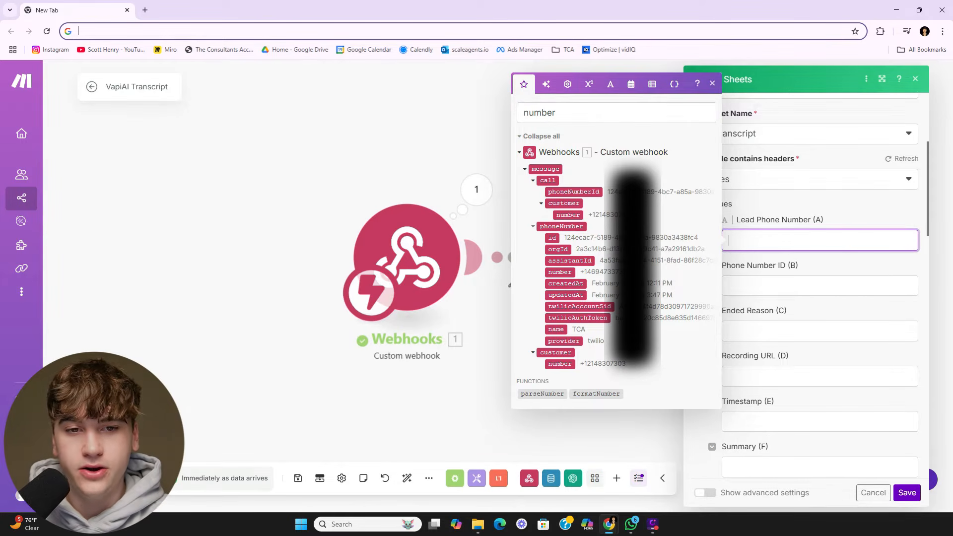
pyautogui.click(567, 214)
# Step: Map Phone Number ID (B) to the call's phoneNumberId and Ended Reason (C) to the message's endedReason
pyautogui.click(815, 292)
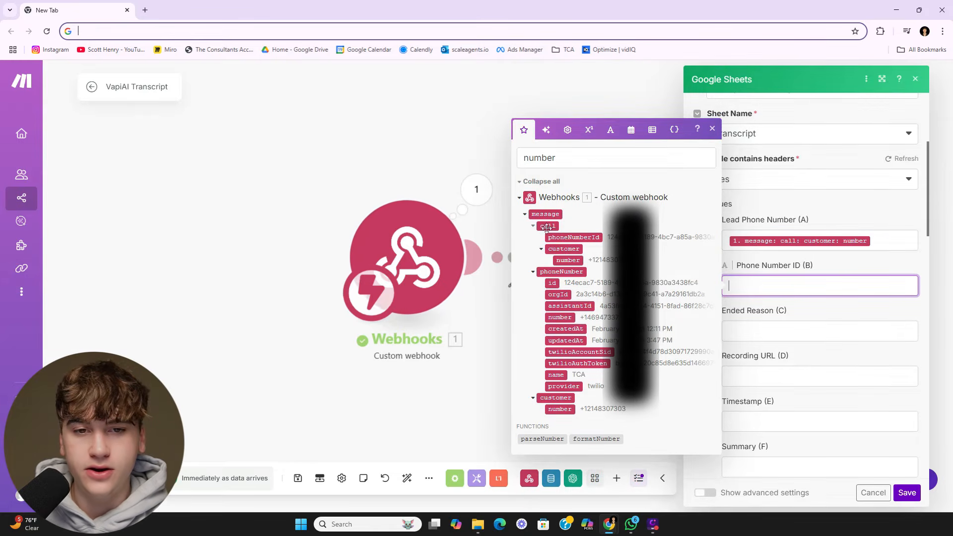
pyautogui.click(575, 237)
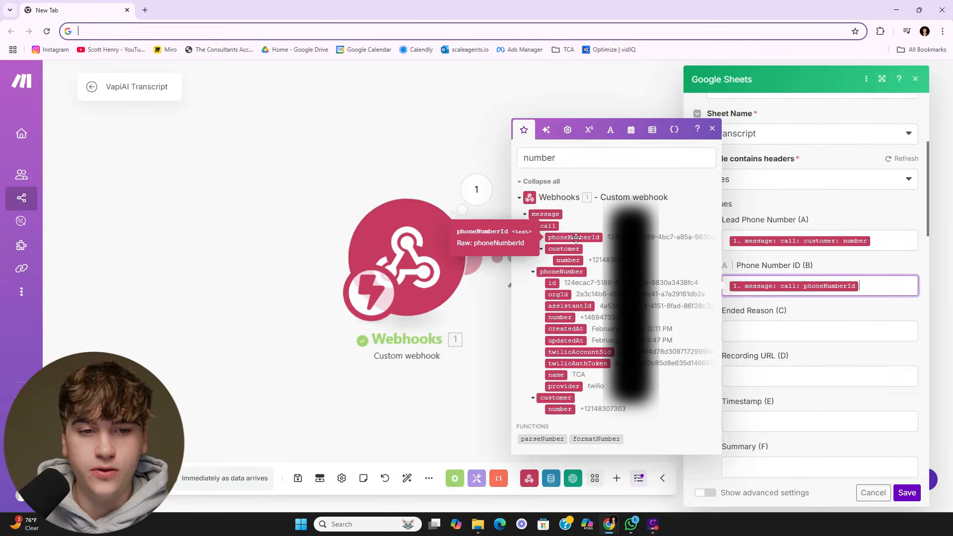
pyautogui.click(720, 325)
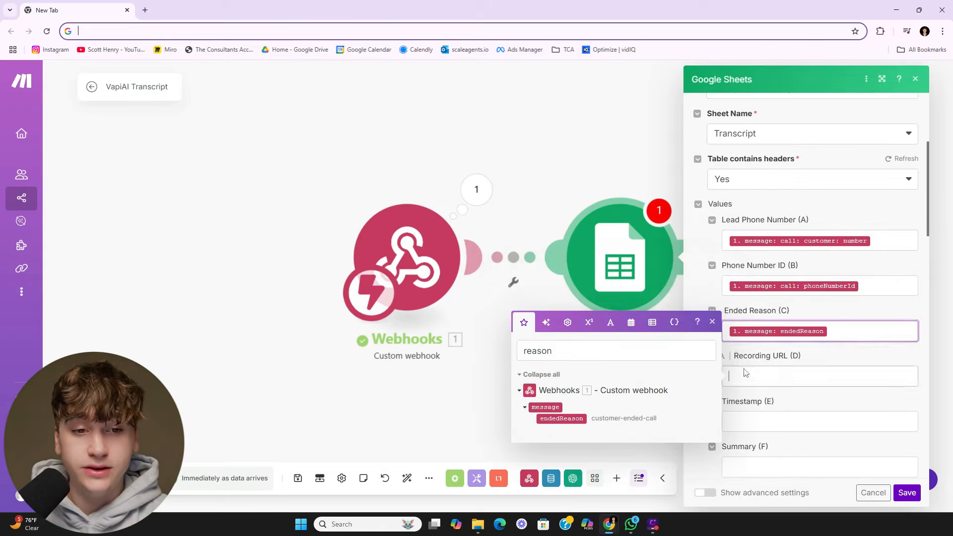
# Step: Search the webhook data for URL and map Recording URL (D) to the artifact's recordingUrl
pyautogui.click(819, 375)
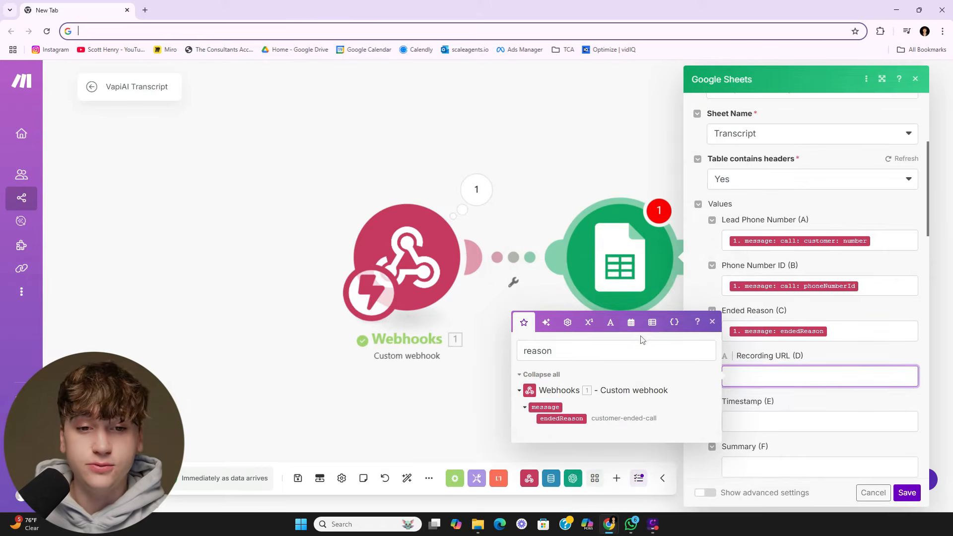
pyautogui.doubleClick(620, 350)
pyautogui.write('URL')
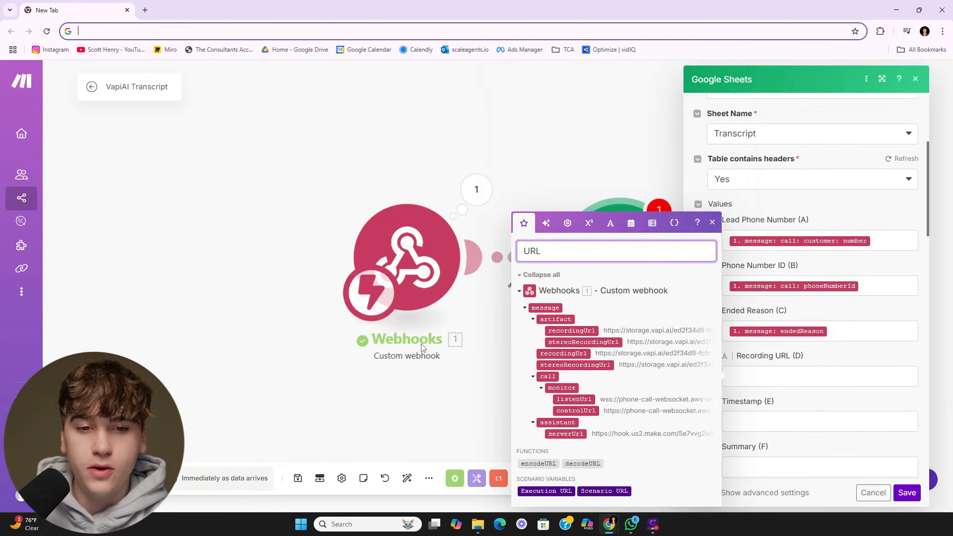
pyautogui.click(575, 331)
pyautogui.click(577, 331)
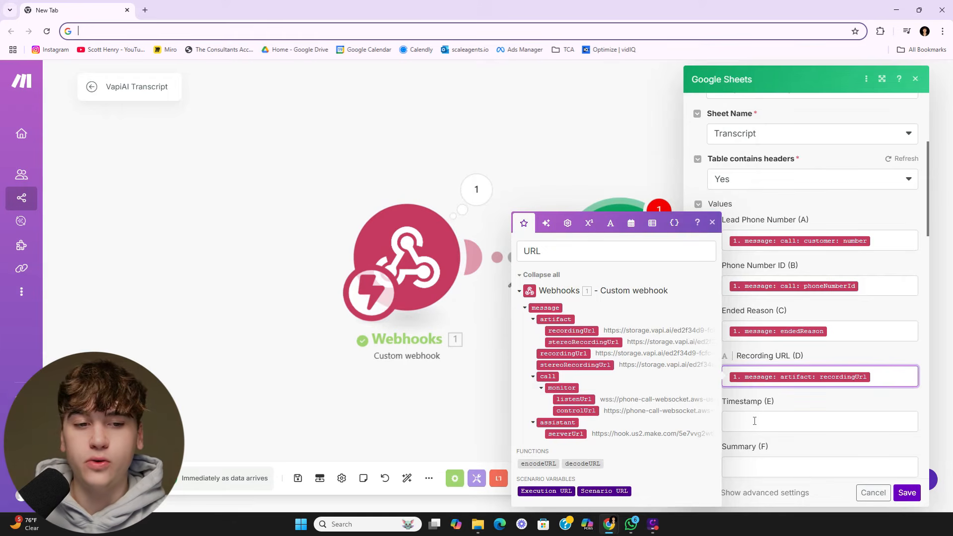
# Step: Search the webhook data for creat and map Timestamp (E) to the call's createdAt
pyautogui.click(744, 412)
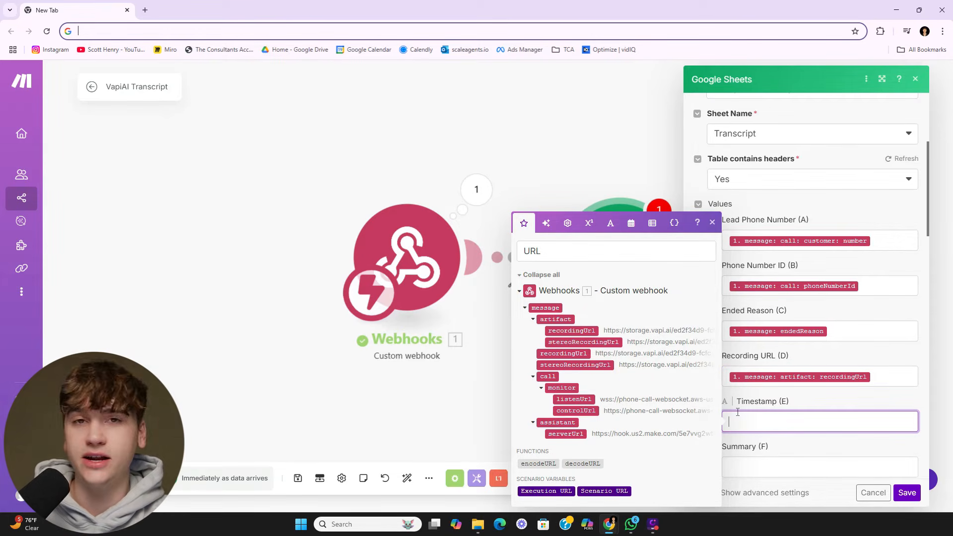
pyautogui.doubleClick(530, 252)
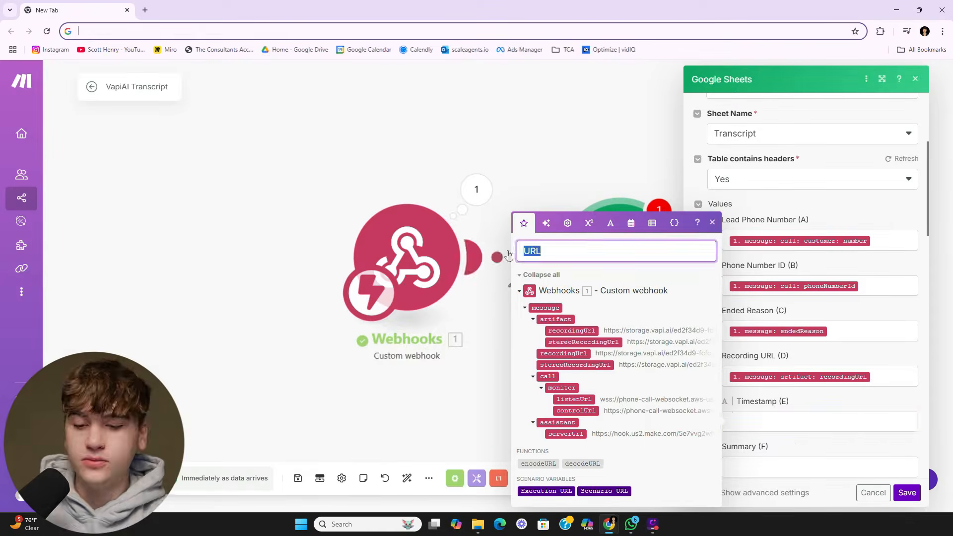
pyautogui.write('cre')
pyautogui.write('t')
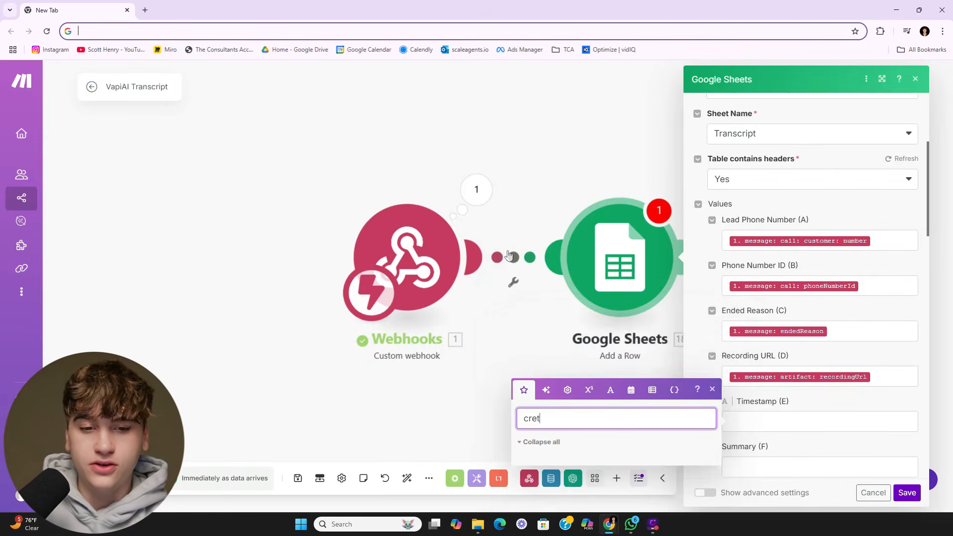
pyautogui.press('BackSpace')
pyautogui.write('at')
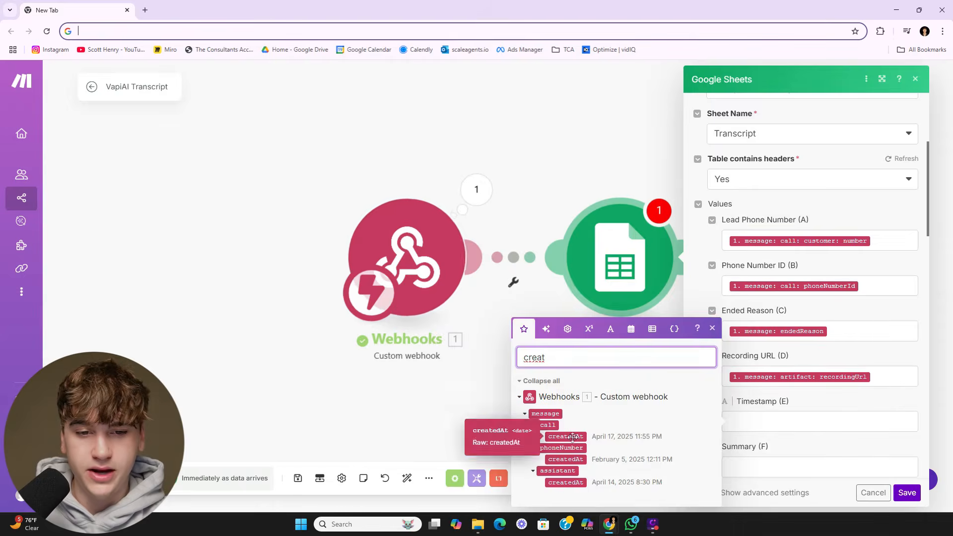
pyautogui.click(565, 436)
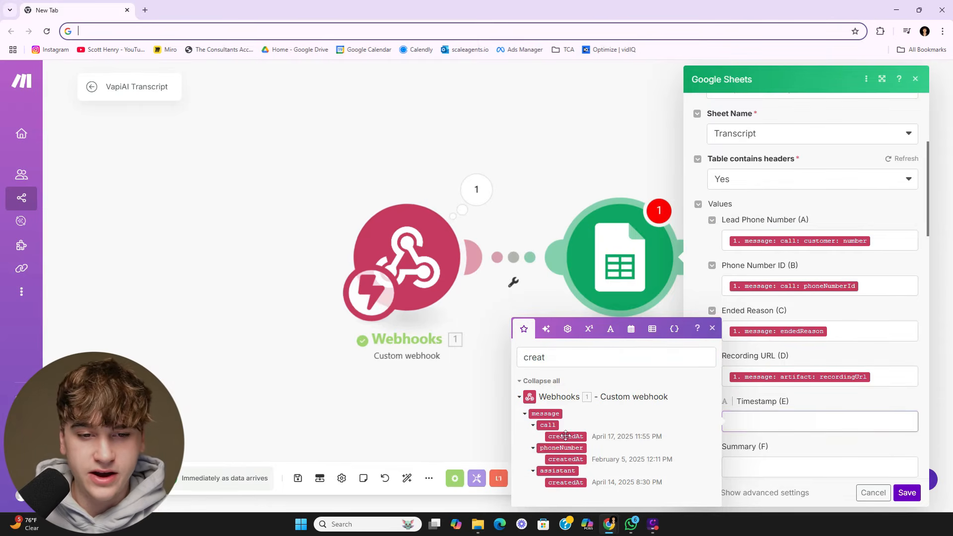
# Step: Search the webhook data for summary and map Summary (F) to the summary within the message's analysis
pyautogui.click(783, 459)
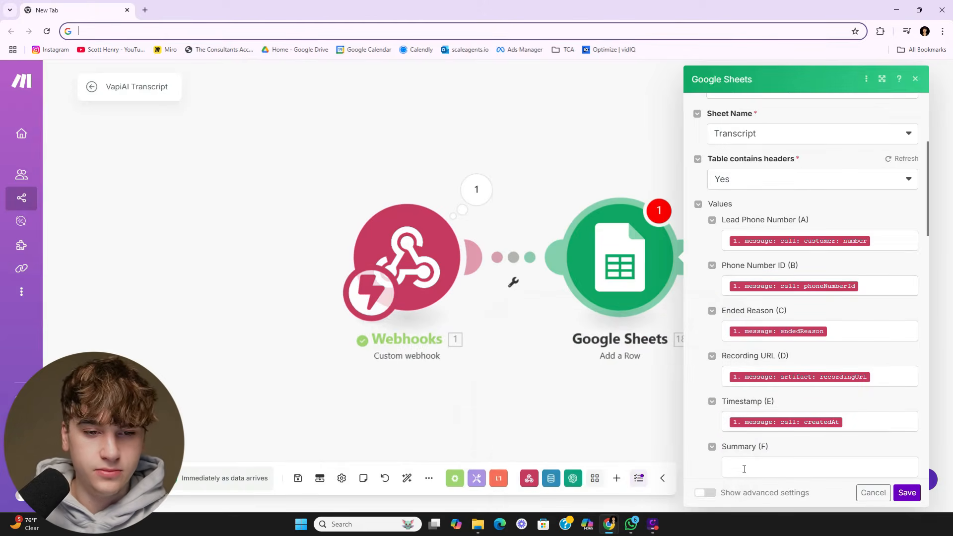
pyautogui.scroll(-1, 808, 428)
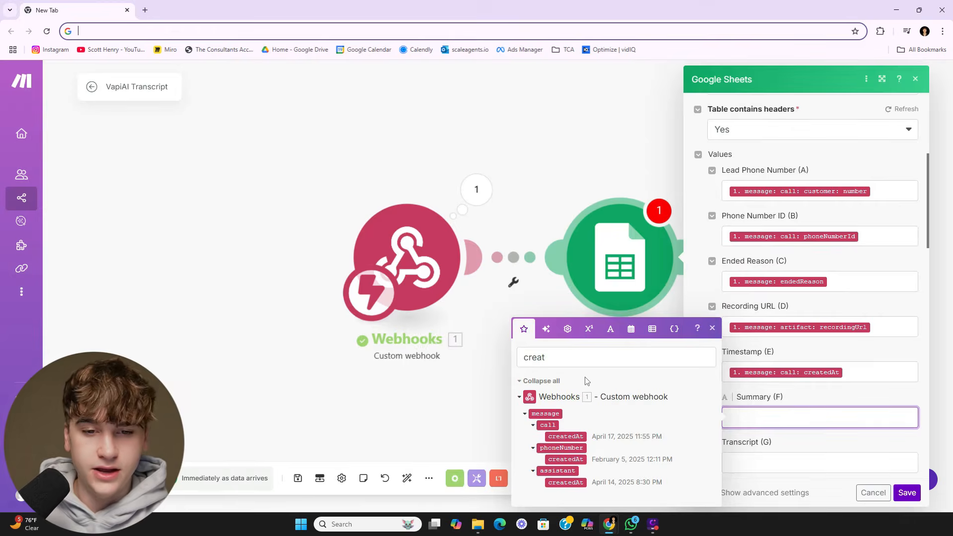
pyautogui.doubleClick(536, 357)
pyautogui.write('summary')
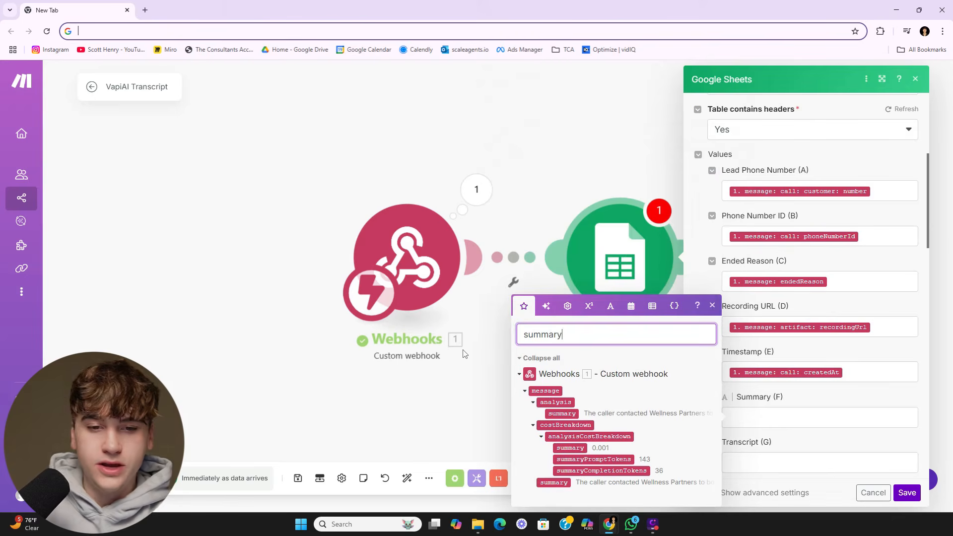
pyautogui.click(576, 414)
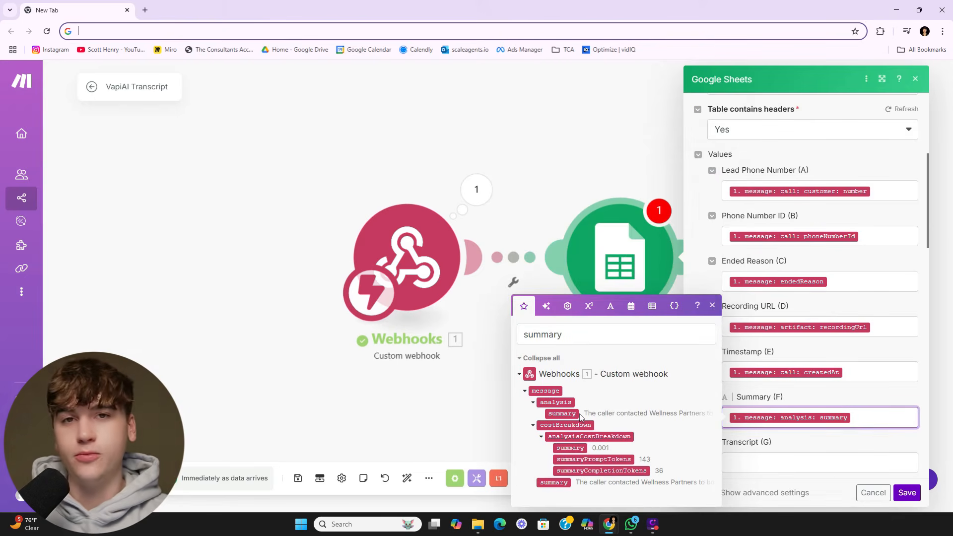
# Step: Map Transcript (G) to the artifact's transcript and save the Google Sheets Add a Row module
pyautogui.click(764, 462)
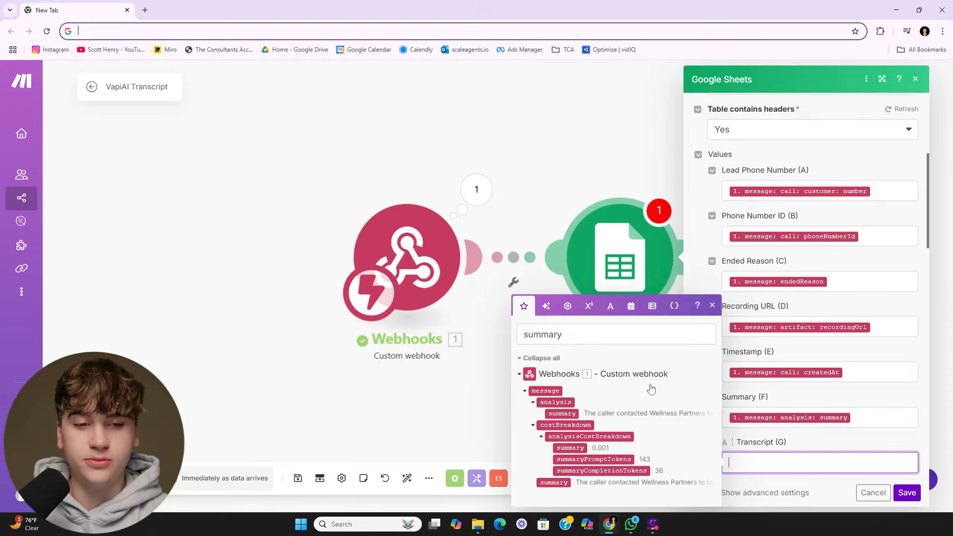
pyautogui.doubleClick(618, 341)
pyautogui.write('transc')
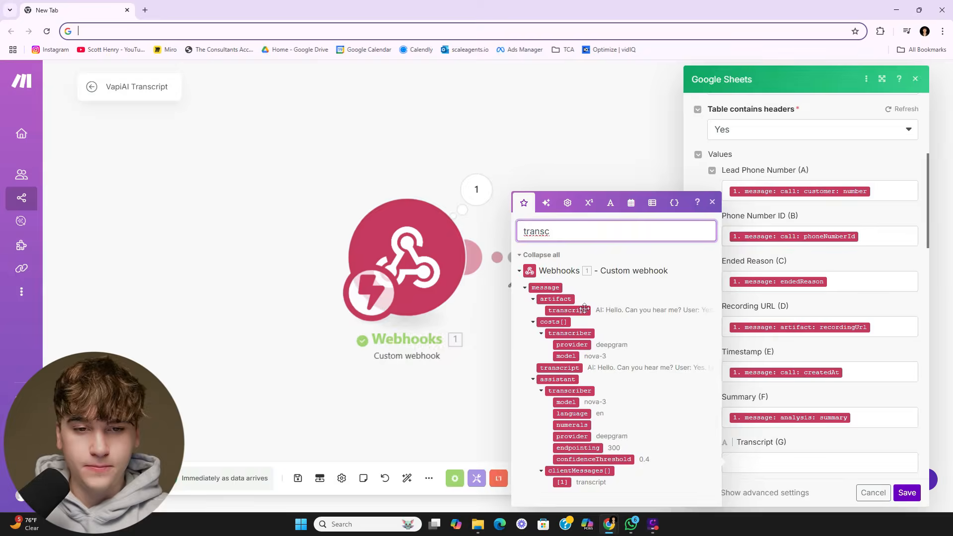
pyautogui.moveTo(574, 309); pyautogui.dragTo(835, 436)
pyautogui.scroll(-3, 859, 425)
pyautogui.click(773, 339)
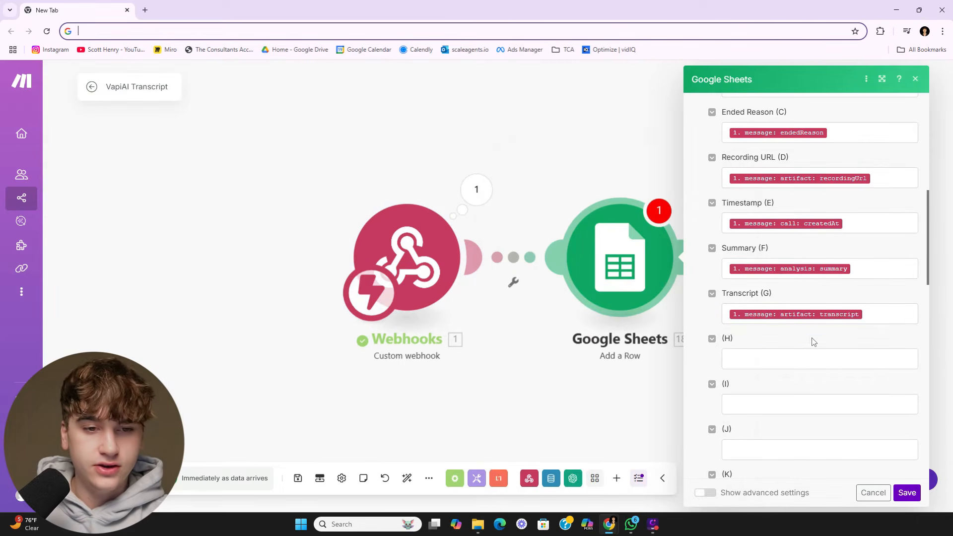
pyautogui.click(907, 493)
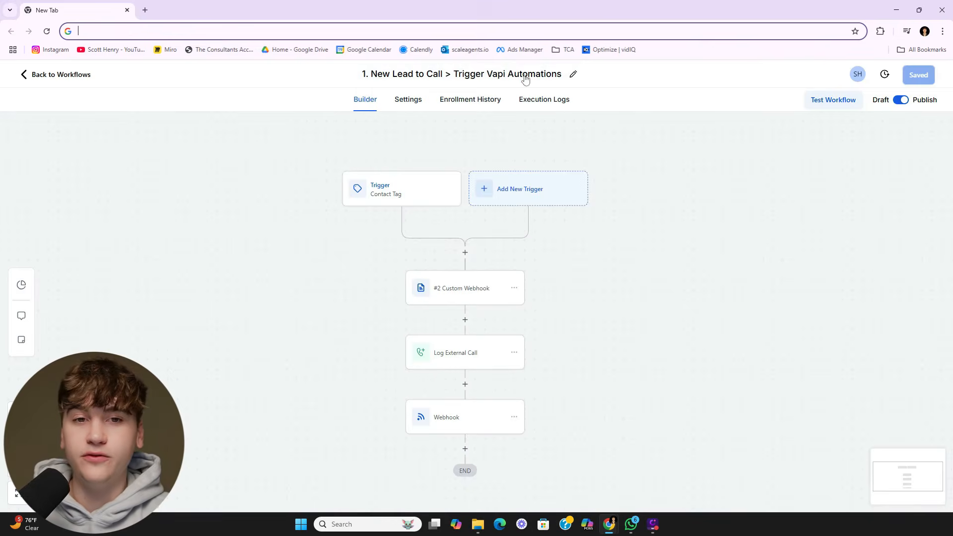
# Step: Open the test run for the New Lead to Call > Trigger Vapi Automations workflow and its contact selection
pyautogui.click(834, 101)
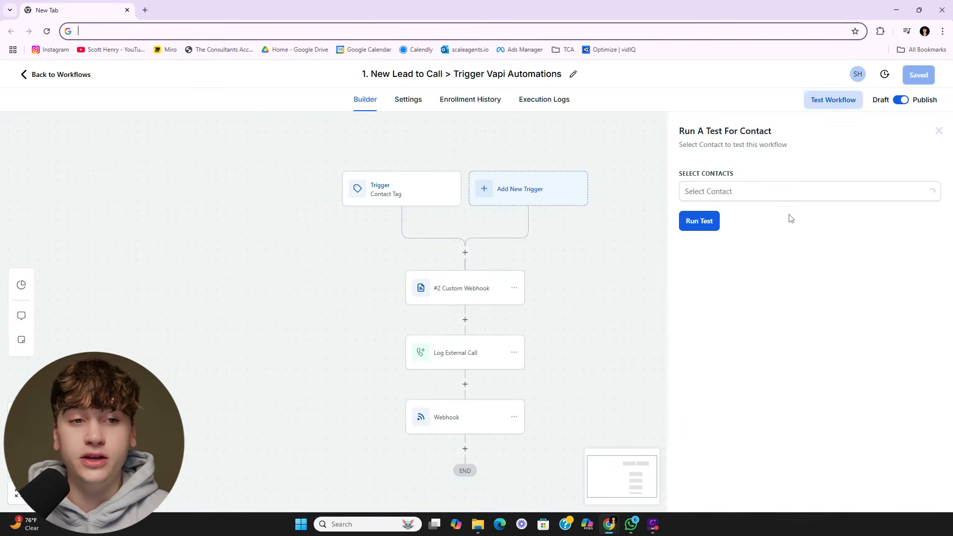
pyautogui.click(798, 194)
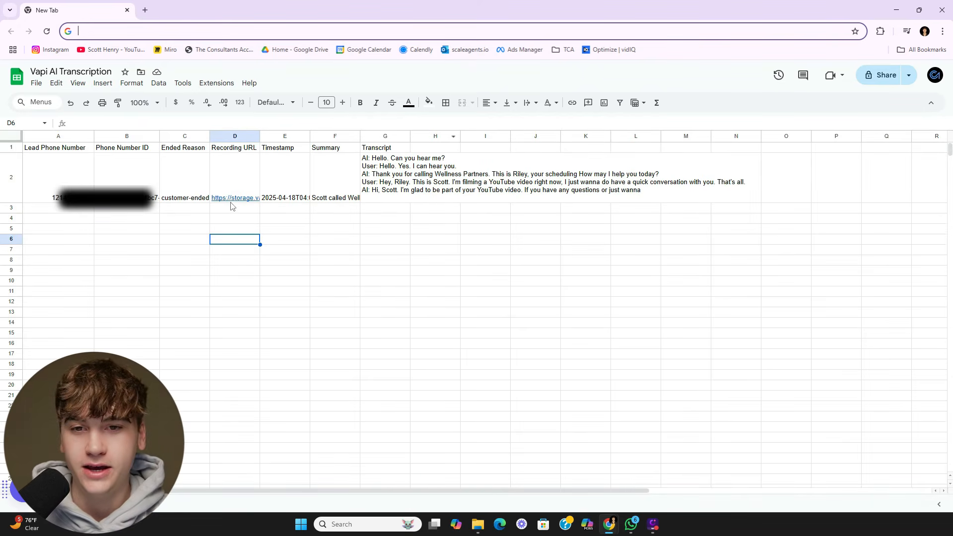
# Step: Wrap the text in the Transcript column of the Vapi AI Transcription sheet and widen the column several times over
pyautogui.rightClick(401, 135)
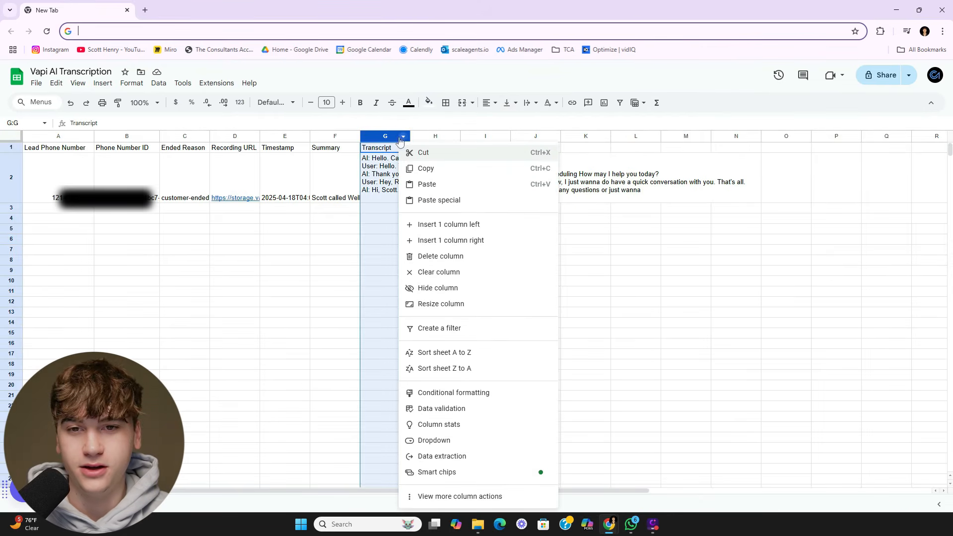
pyautogui.click(388, 138)
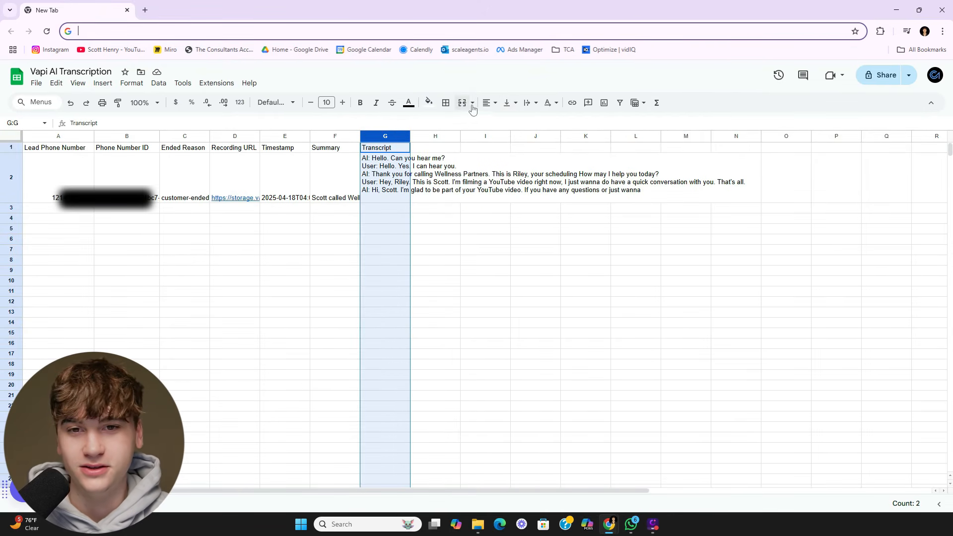
pyautogui.click(530, 104)
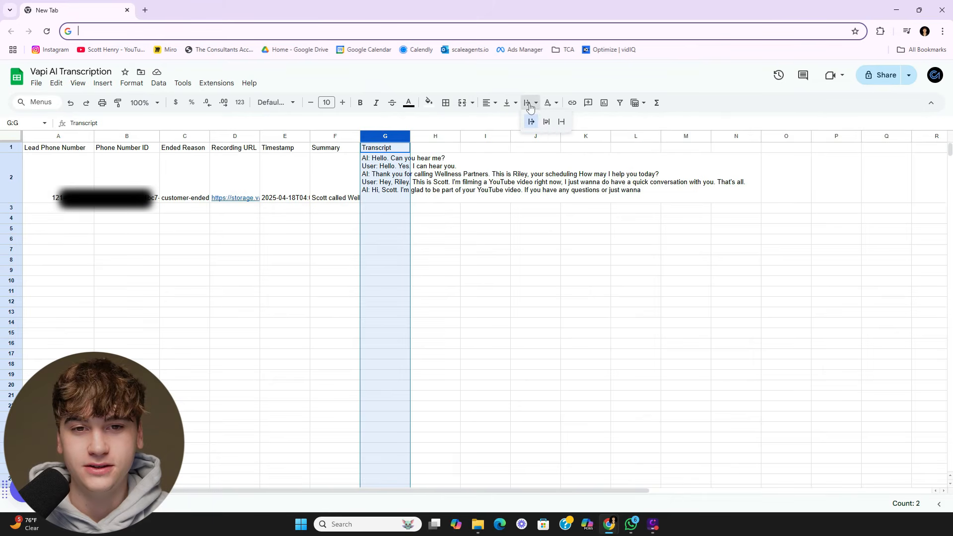
pyautogui.click(546, 122)
pyautogui.moveTo(411, 136); pyautogui.dragTo(657, 125)
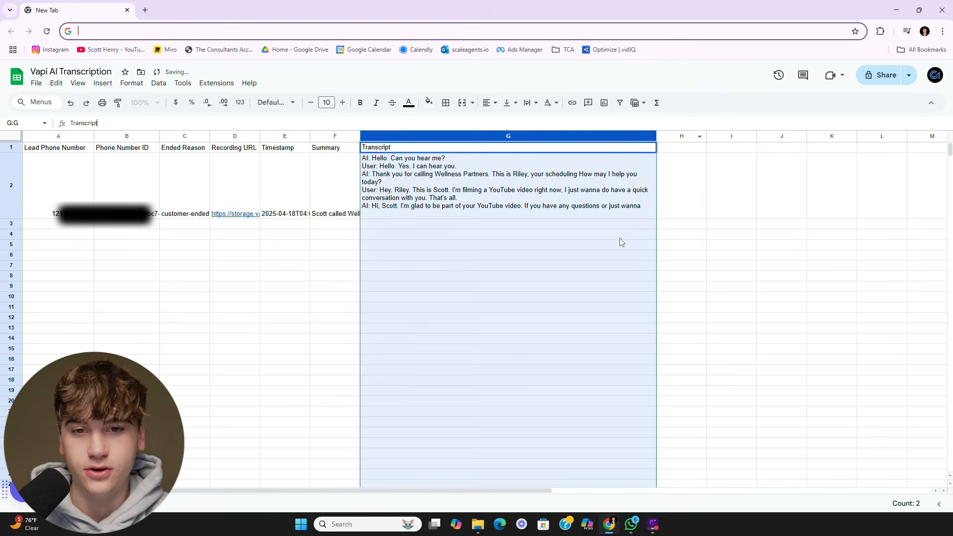
# Step: Widen the Recording URL column slightly, and check the logged transcript and recording link
pyautogui.click(619, 237)
pyautogui.click(339, 253)
pyautogui.click(401, 200)
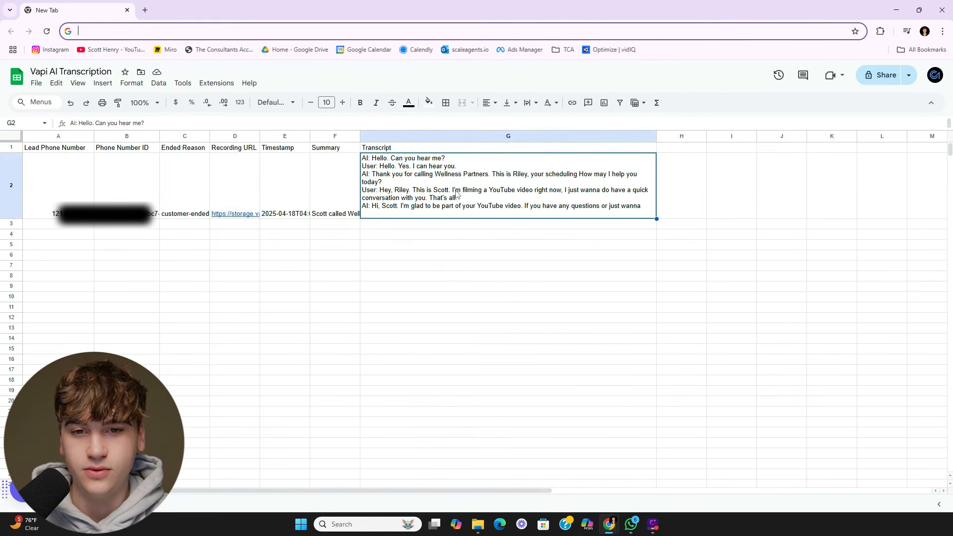
pyautogui.click(294, 267)
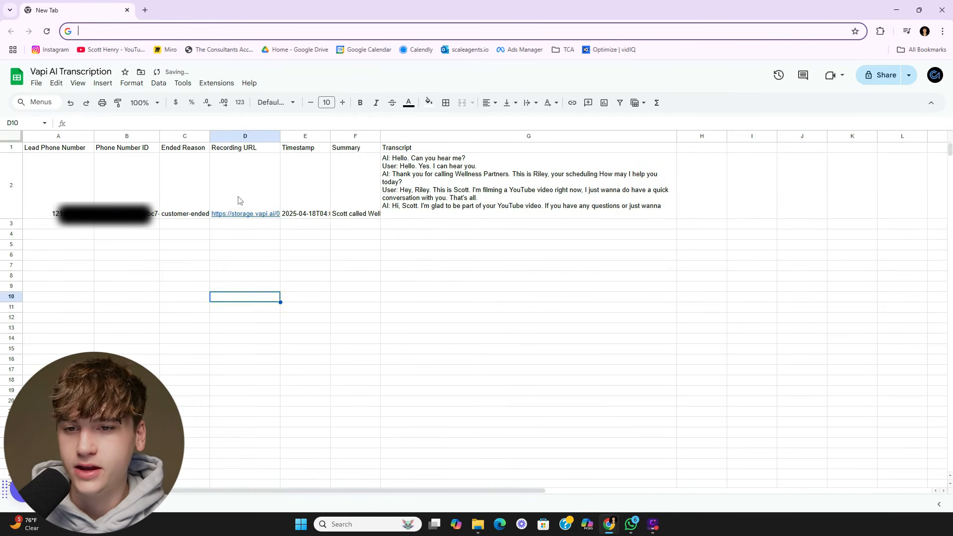
pyautogui.click(245, 215)
pyautogui.click(252, 232)
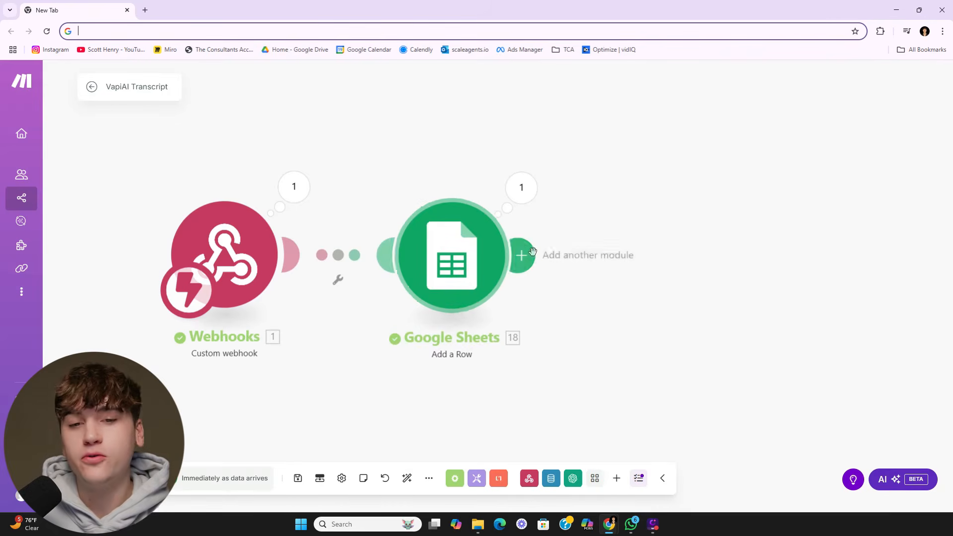
# Step: Add a Data store Add/replace a record module after the Google Sheets module in the Make scenario
pyautogui.click(526, 251)
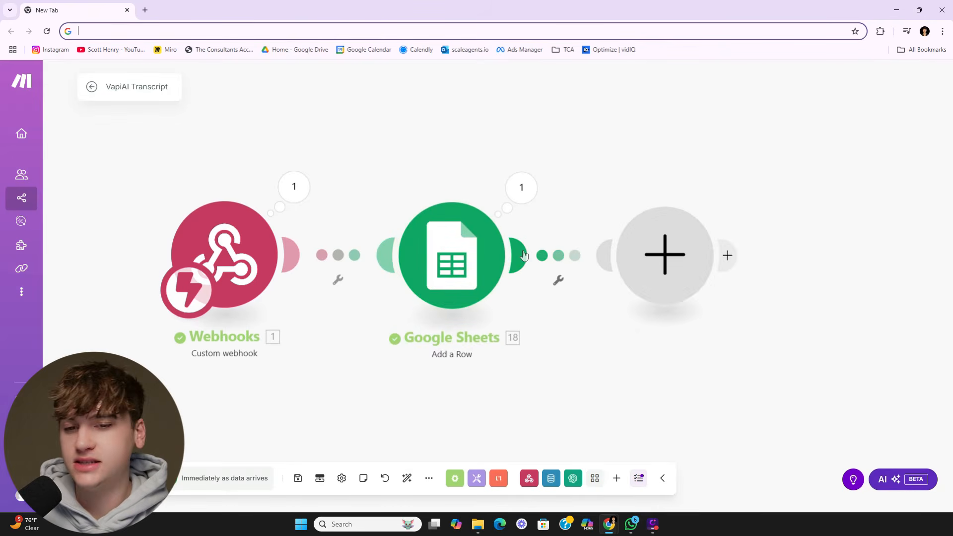
pyautogui.click(723, 188)
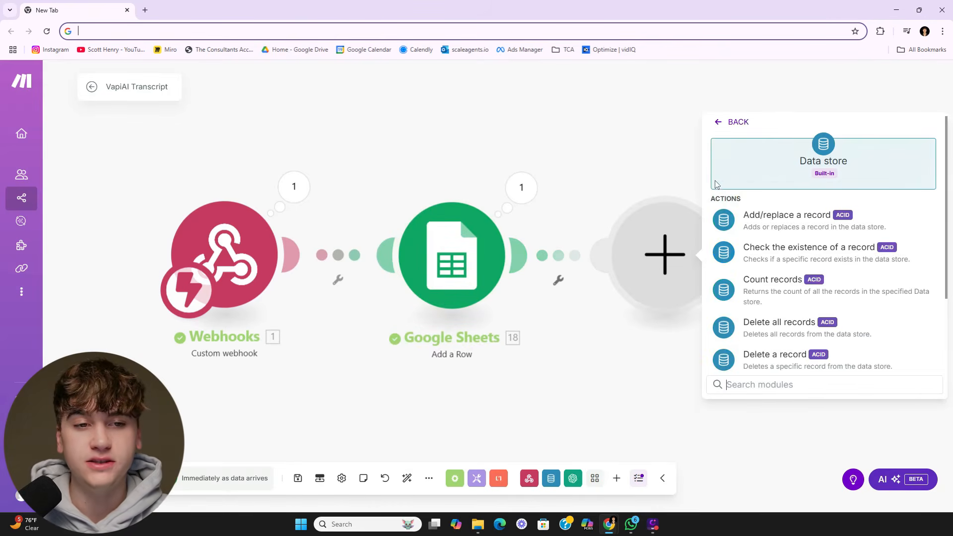
pyautogui.click(789, 226)
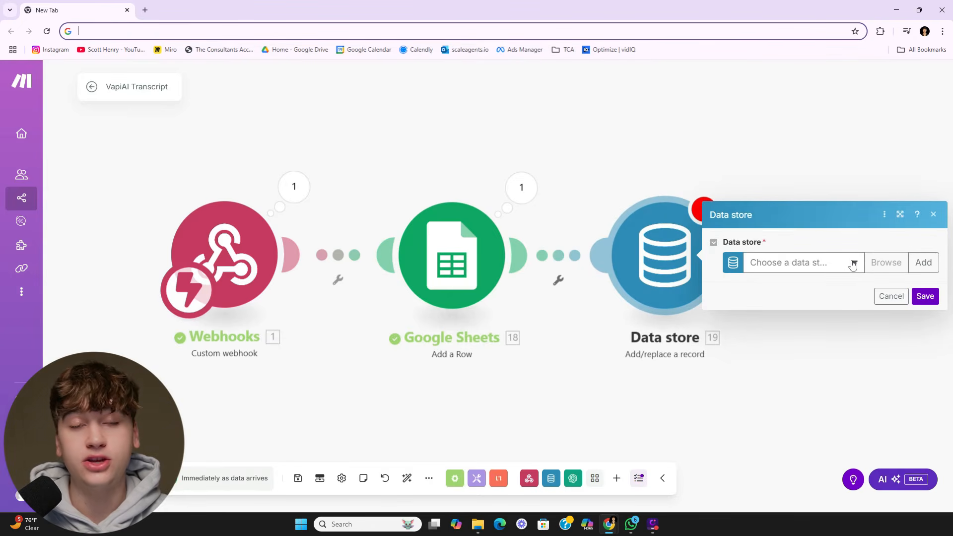
# Step: Check the existing data stores for the module and start creating a new data store
pyautogui.click(847, 269)
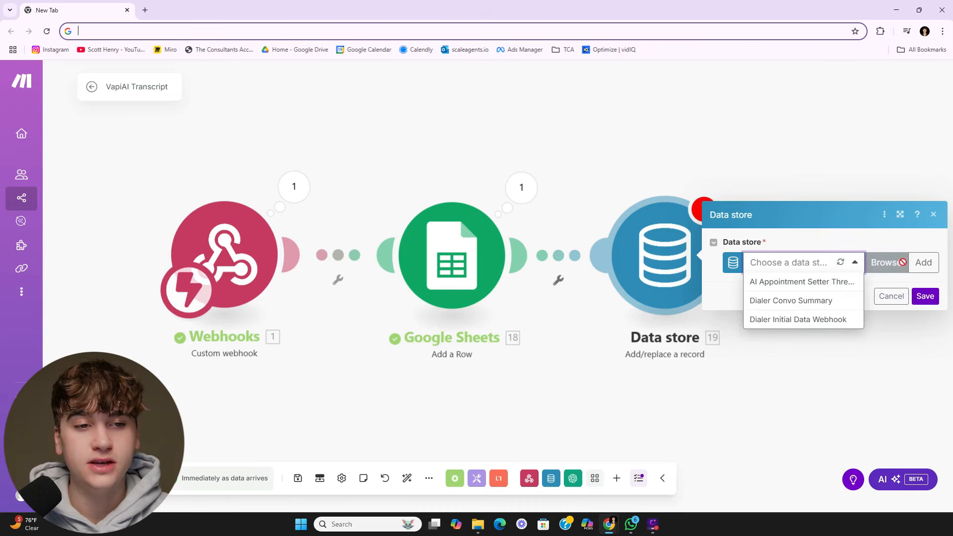
pyautogui.click(853, 245)
pyautogui.click(924, 262)
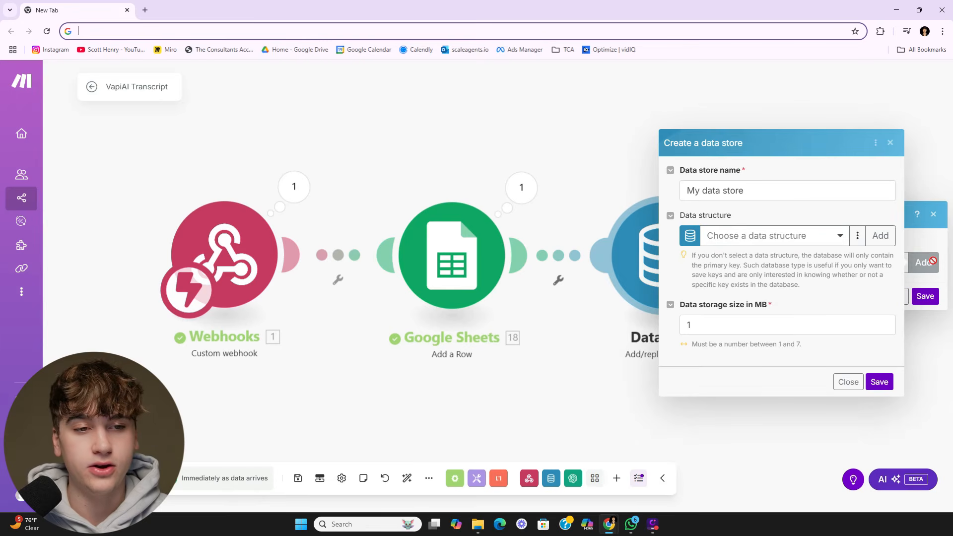
pyautogui.click(813, 243)
pyautogui.click(816, 243)
# Step: Draft a data structure with text items named Recording URL and Transcript, and close it without saving
pyautogui.click(879, 238)
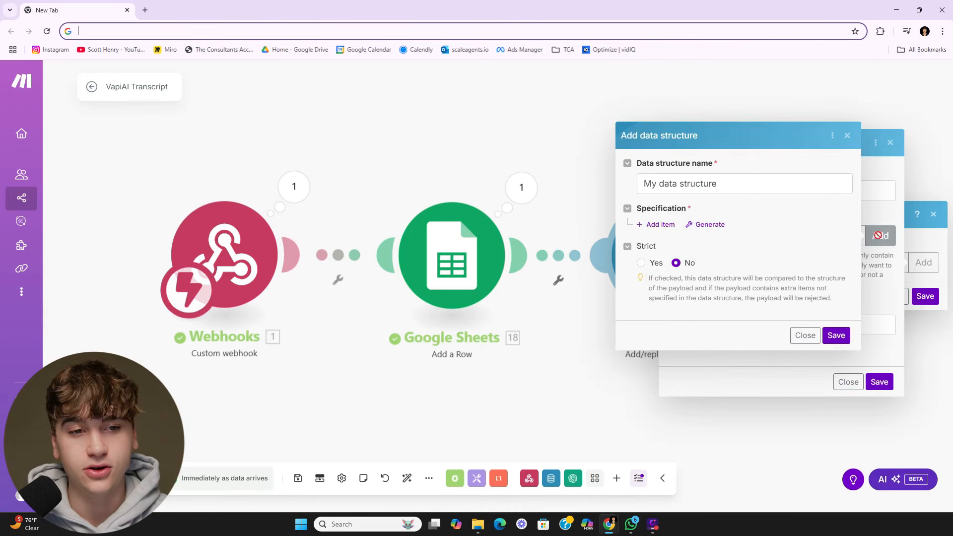
pyautogui.click(646, 226)
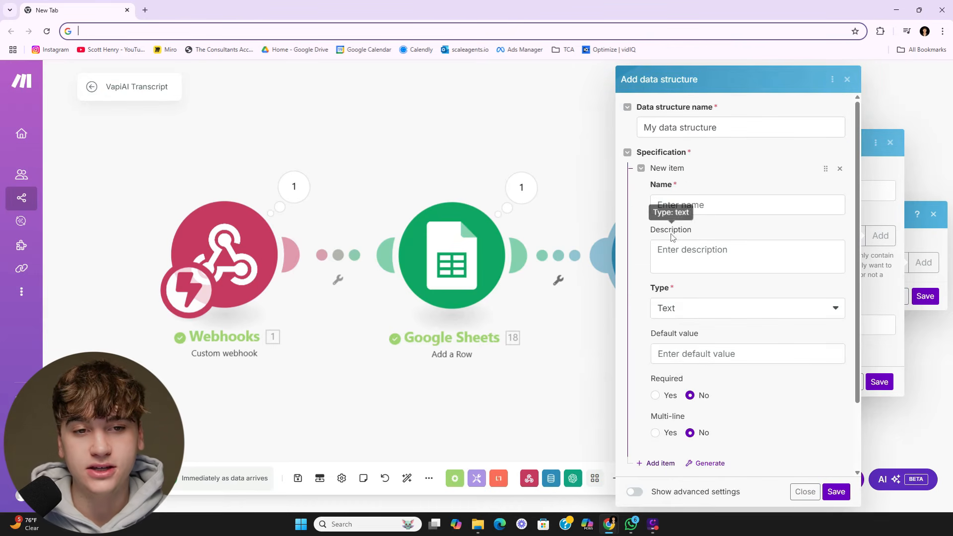
pyautogui.click(714, 208)
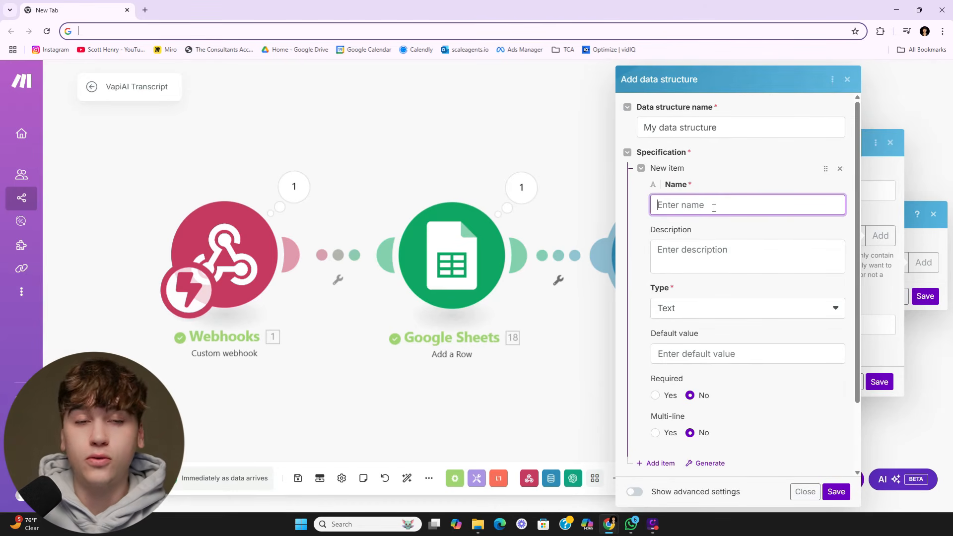
pyautogui.write('Recording URL')
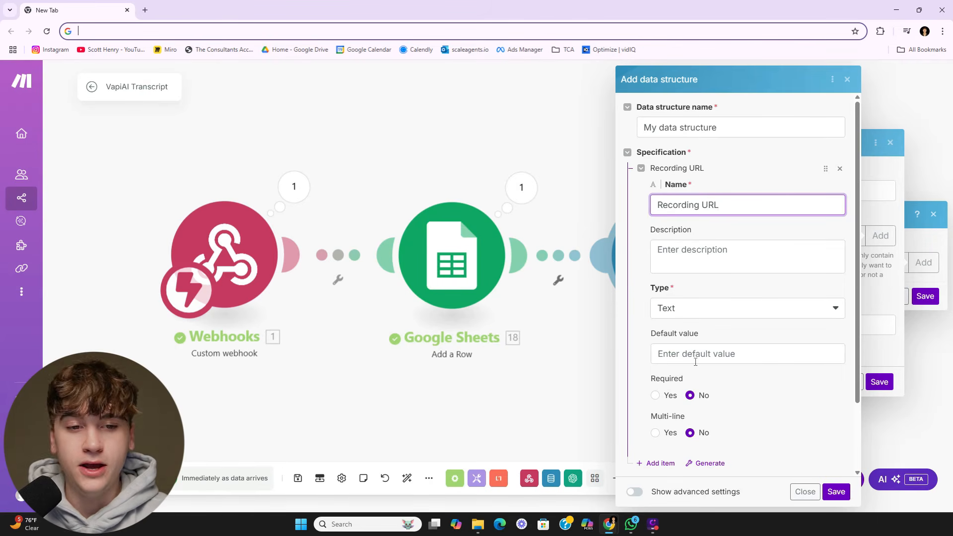
pyautogui.scroll(-2, 709, 305)
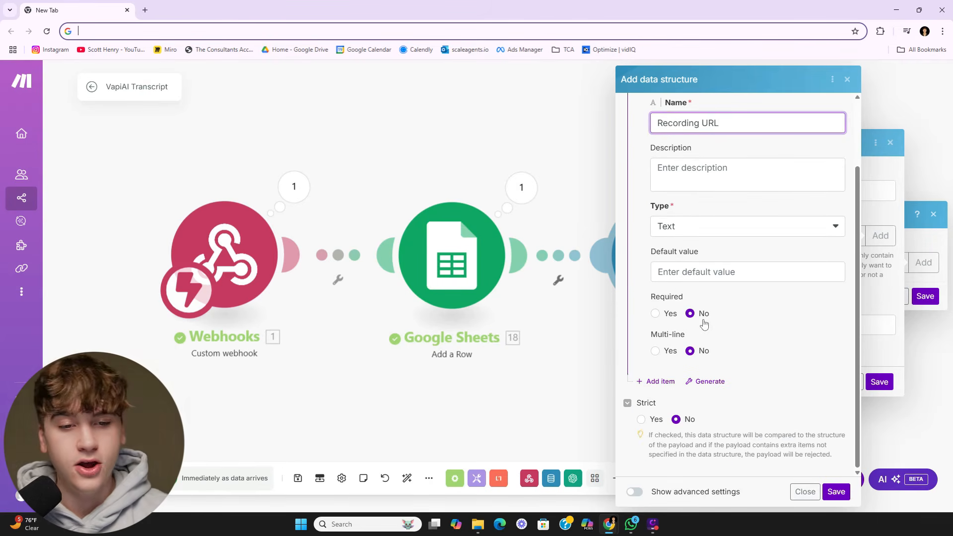
pyautogui.click(650, 382)
pyautogui.click(699, 412)
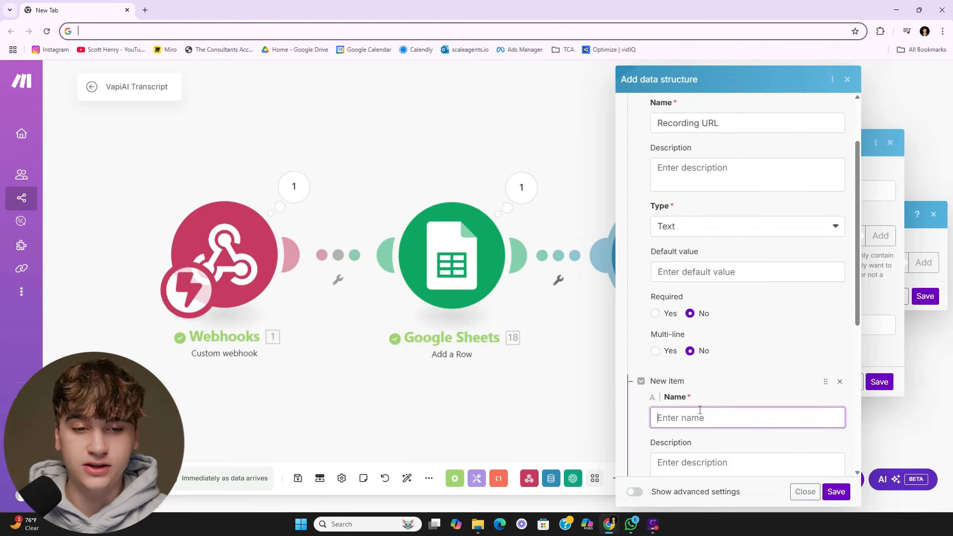
pyautogui.write('Transcript')
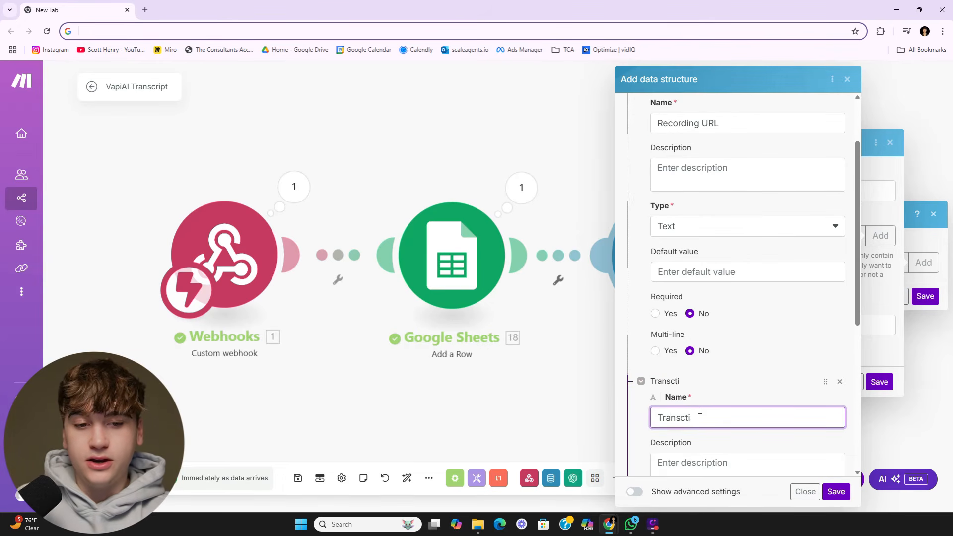
pyautogui.click(847, 80)
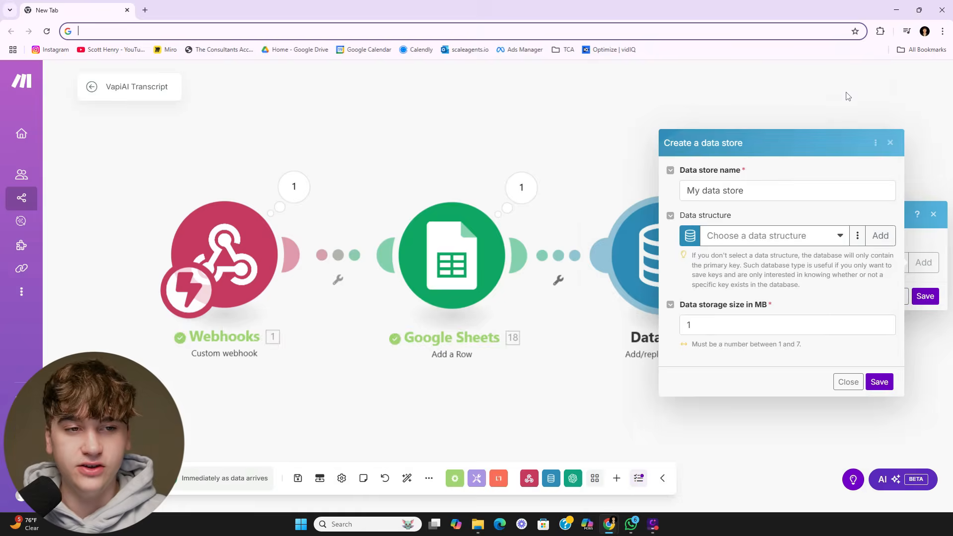
# Step: Close the new data store form and select Dialer Convo Summary as the Add/replace a record module's data store
pyautogui.click(890, 143)
pyautogui.click(789, 262)
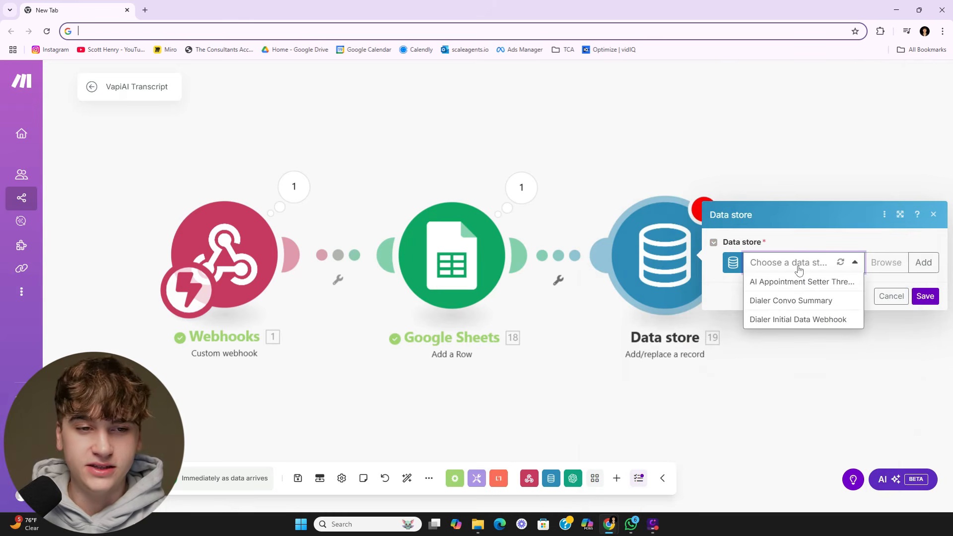
pyautogui.click(792, 302)
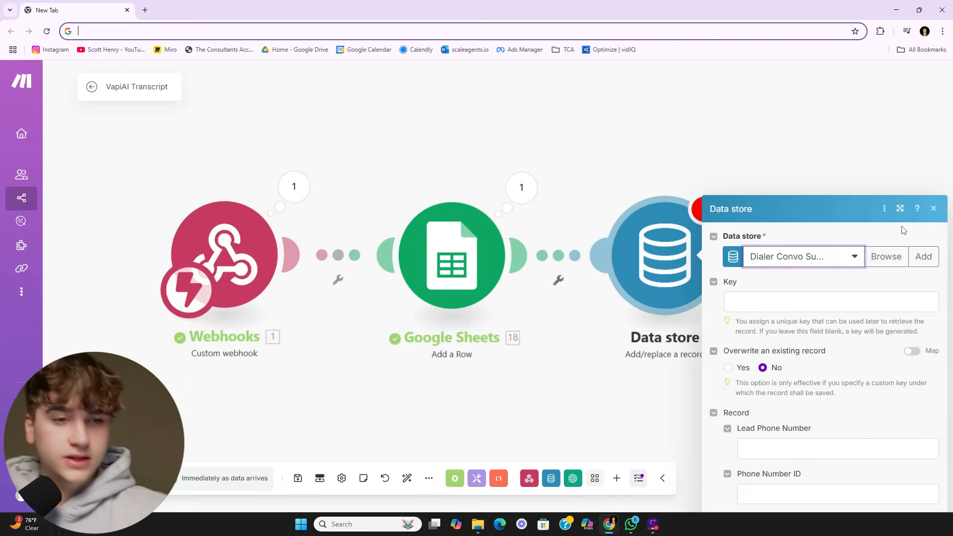
pyautogui.scroll(-3, 807, 288)
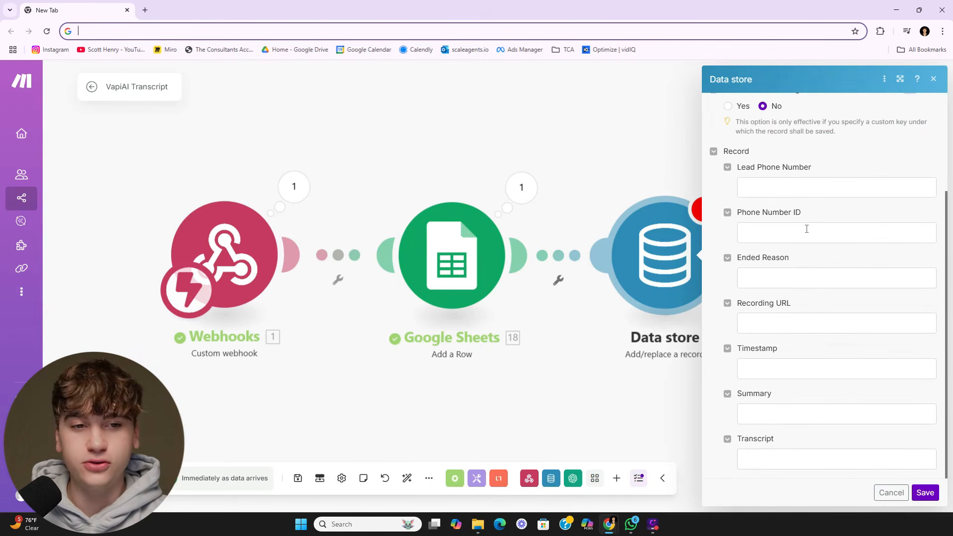
# Step: Look through the webhook message items that can be mapped to the Lead Phone Number field
pyautogui.click(774, 185)
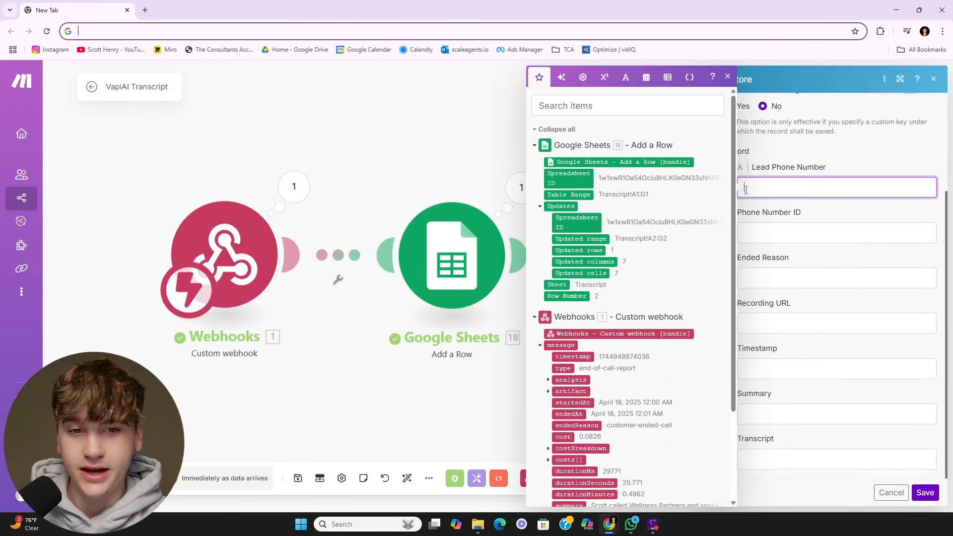
pyautogui.scroll(-3, 651, 317)
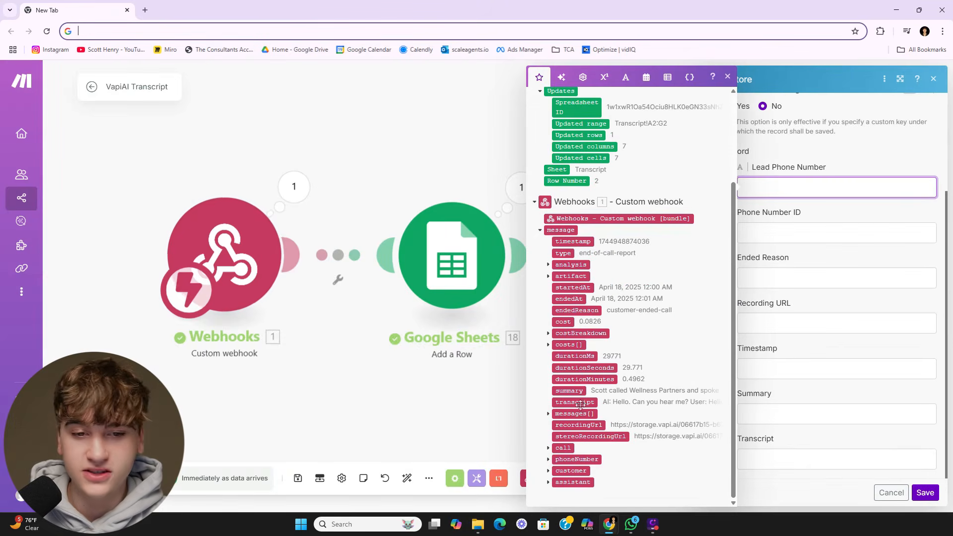
pyautogui.scroll(3, 637, 314)
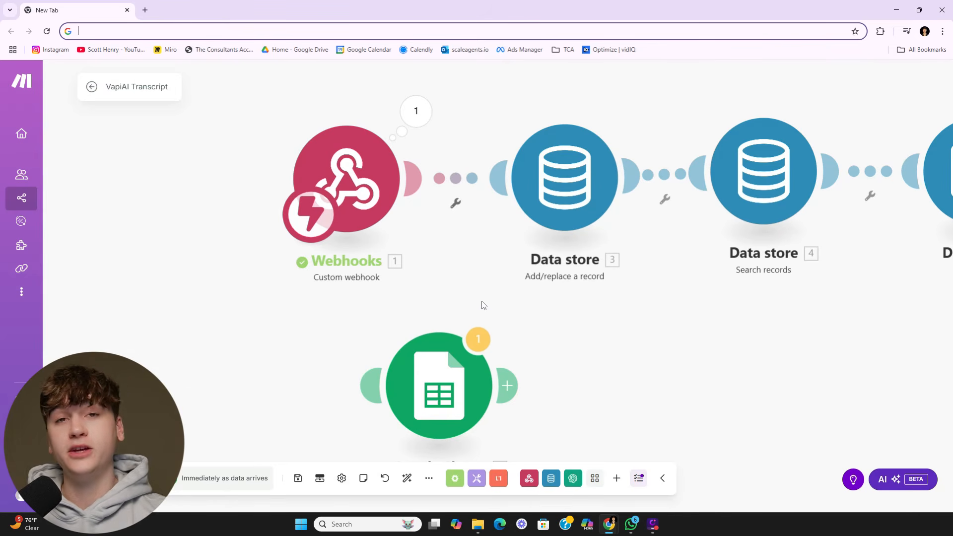
# Step: Look over the extended VapiAI Transcript scenario and the GoHighLevel workflow "1. New Lead to Call > Trigger Vapi Automations"
pyautogui.moveTo(517, 324); pyautogui.dragTo(474, 279)
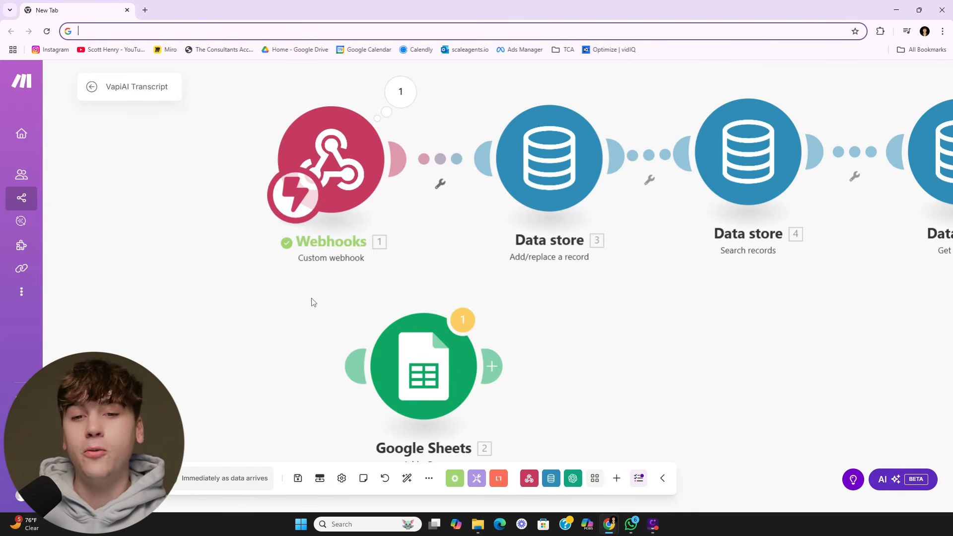
pyautogui.scroll(-5, 193, 308)
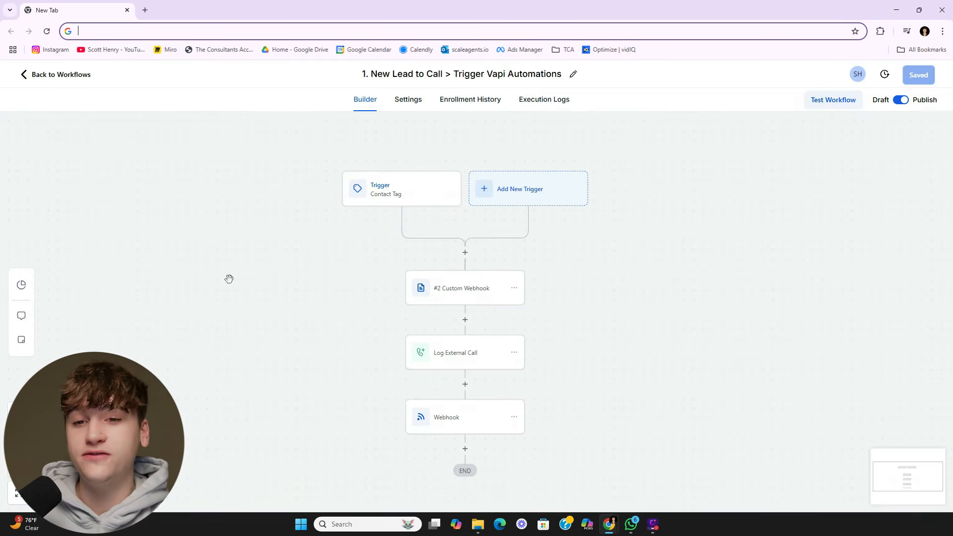
pyautogui.scroll(-2, 574, 406)
pyautogui.click(473, 334)
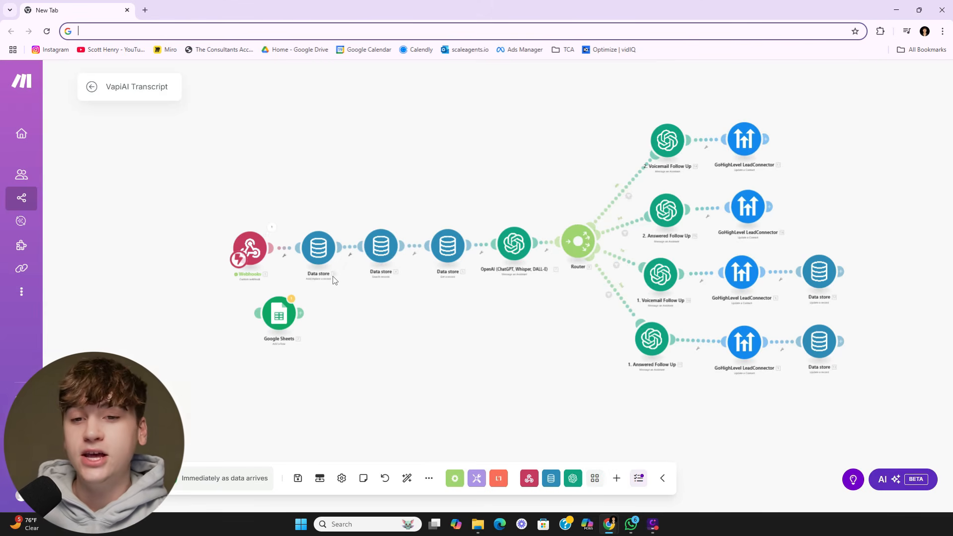
# Step: Review the webhook fields mapped in the Add/replace a record module that follows the webhook, and close it
pyautogui.scroll(5, 346, 286)
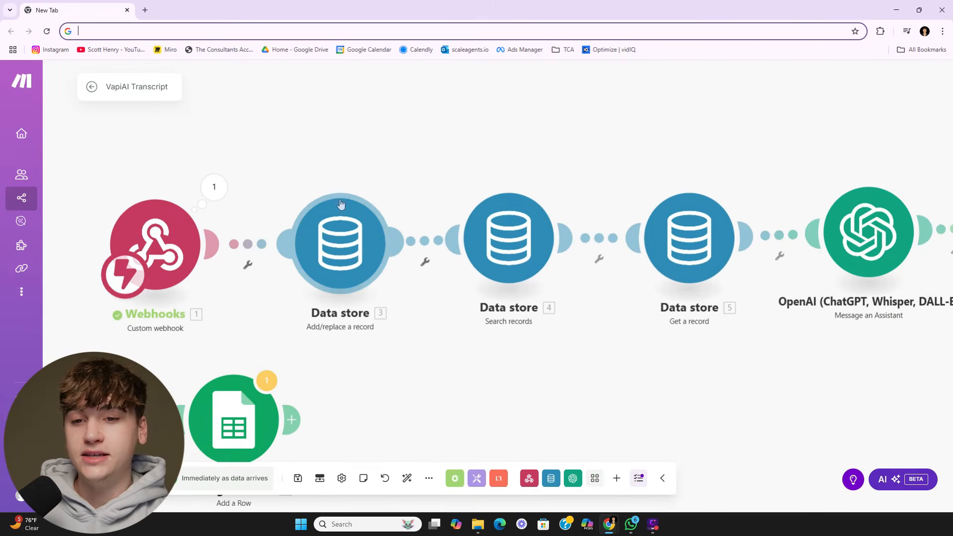
pyautogui.click(352, 248)
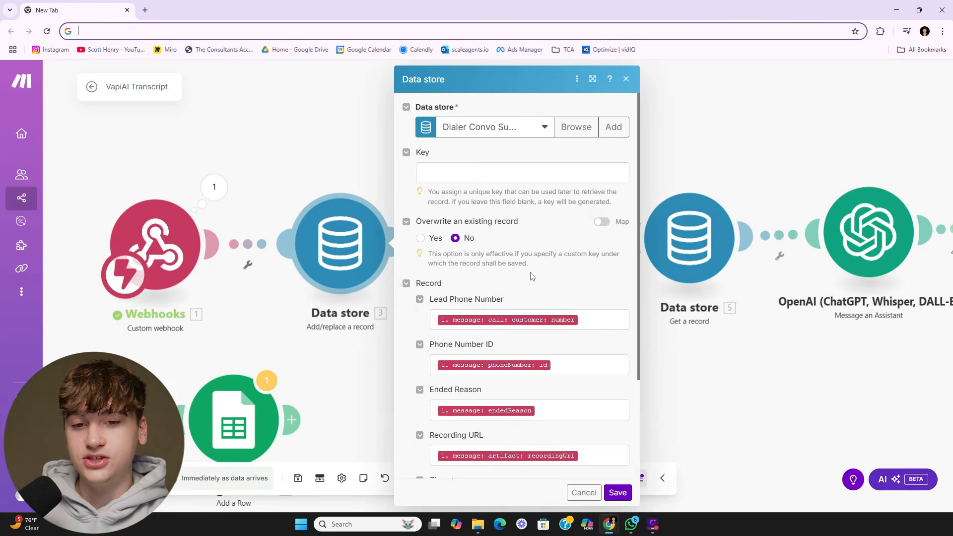
pyautogui.scroll(-3, 514, 273)
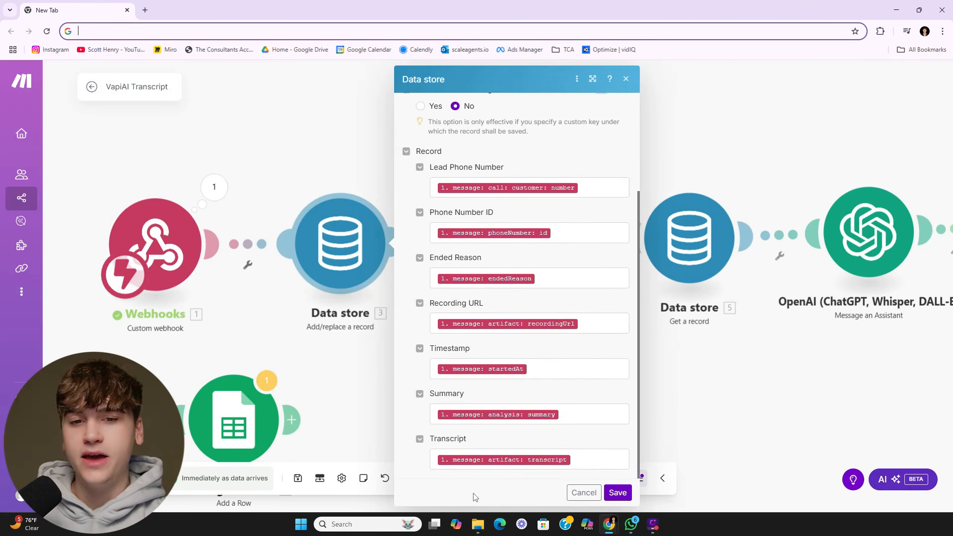
pyautogui.click(626, 78)
# Step: Inspect the Search records module's data store and phoneNumber filter, and the Get a record module's key mapping
pyautogui.click(509, 239)
pyautogui.click(685, 170)
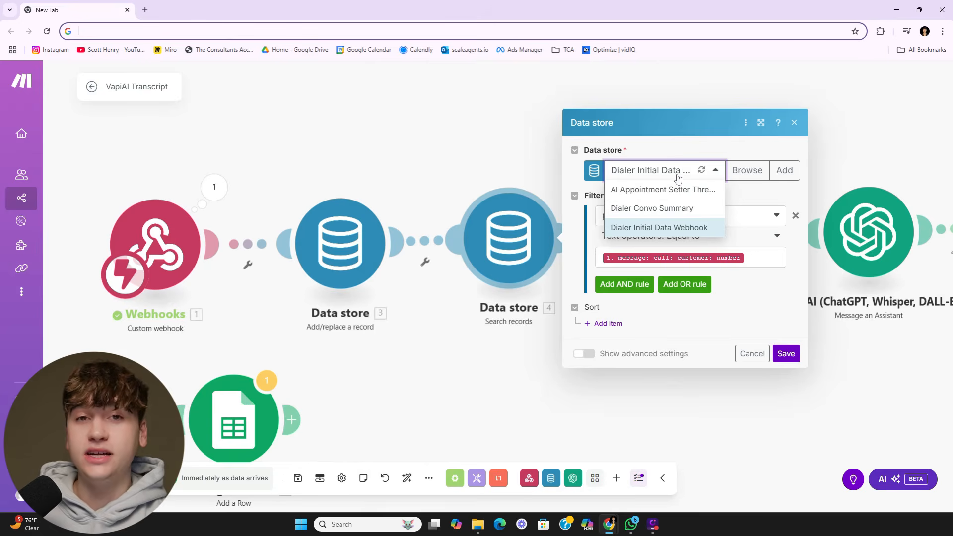
pyautogui.click(735, 196)
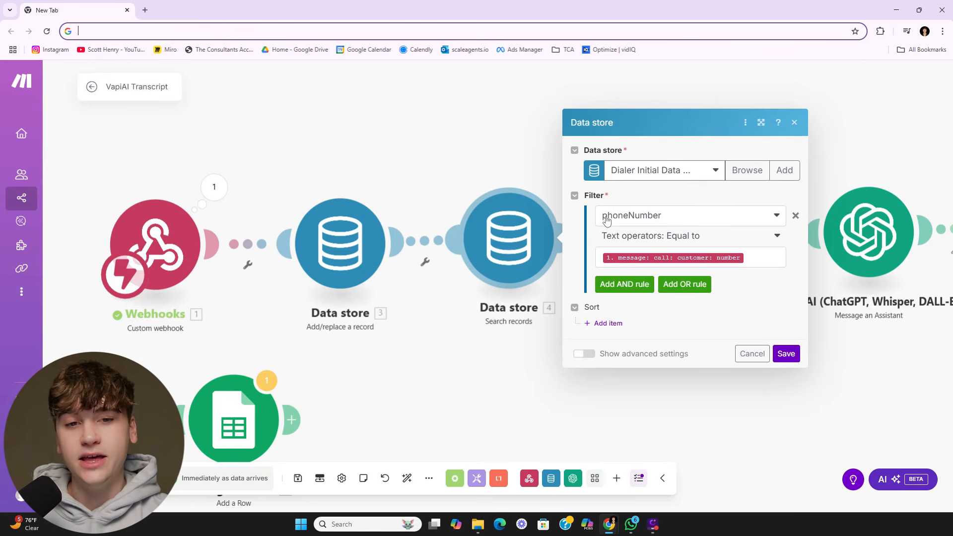
pyautogui.click(662, 215)
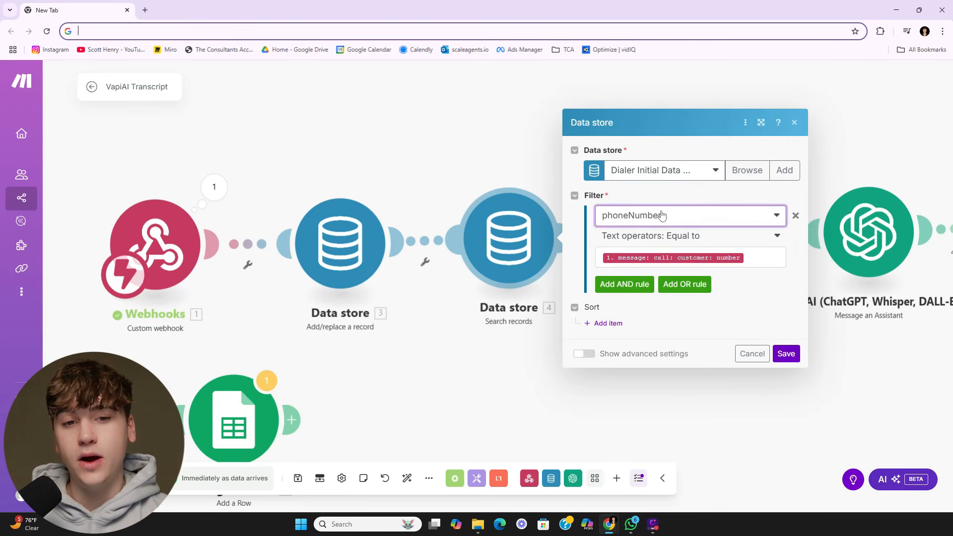
pyautogui.click(699, 334)
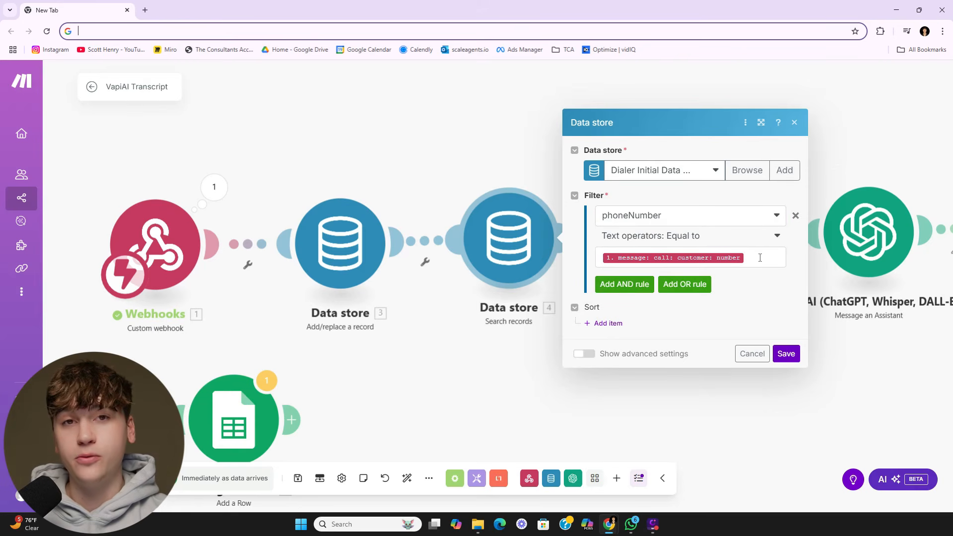
pyautogui.click(504, 358)
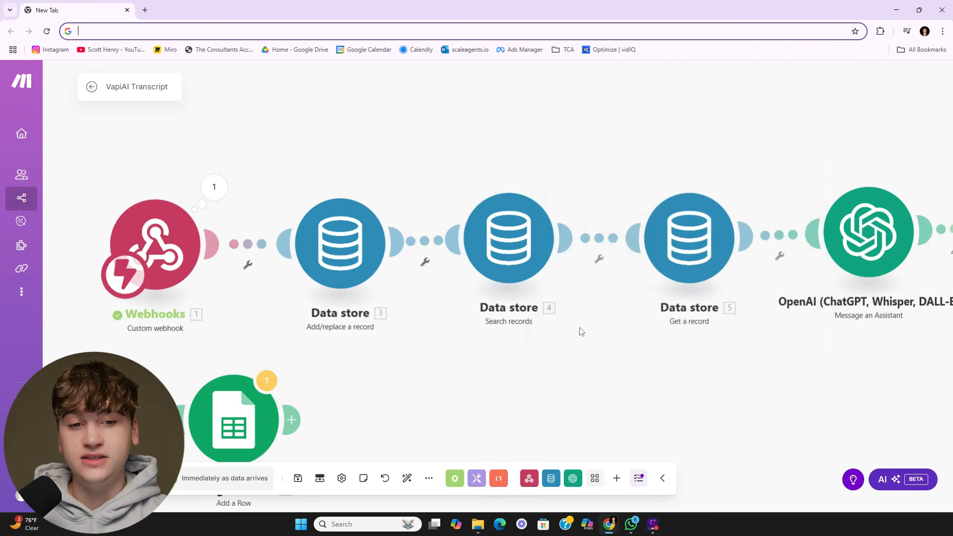
pyautogui.click(573, 237)
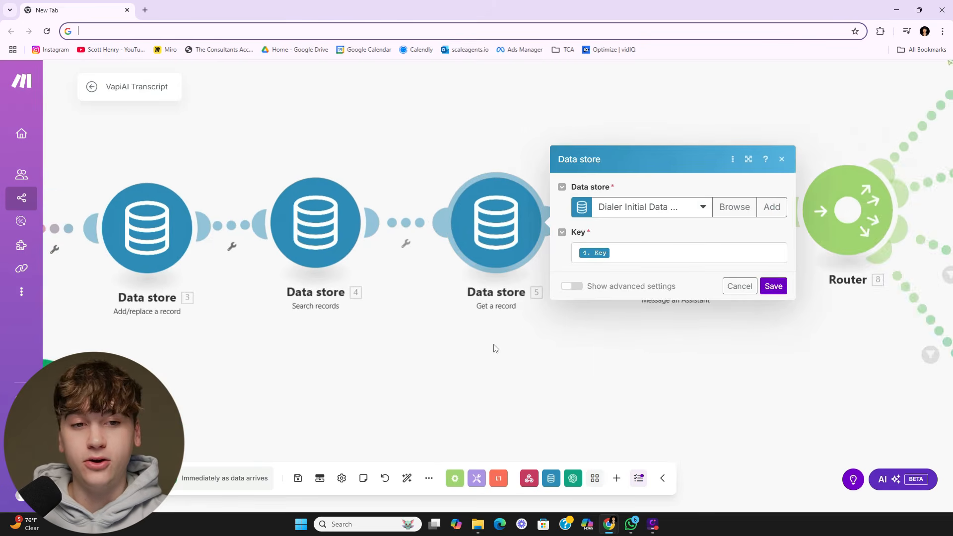
pyautogui.click(575, 380)
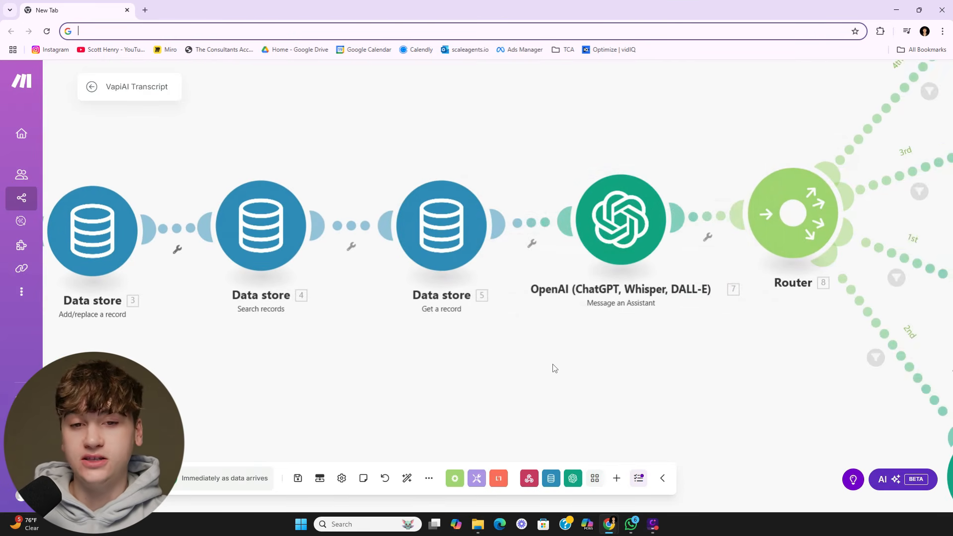
# Step: Examine the router's four follow-up branches and the assistant and message settings of the 1. Voicemail Follow Up module
pyautogui.scroll(-3, 566, 368)
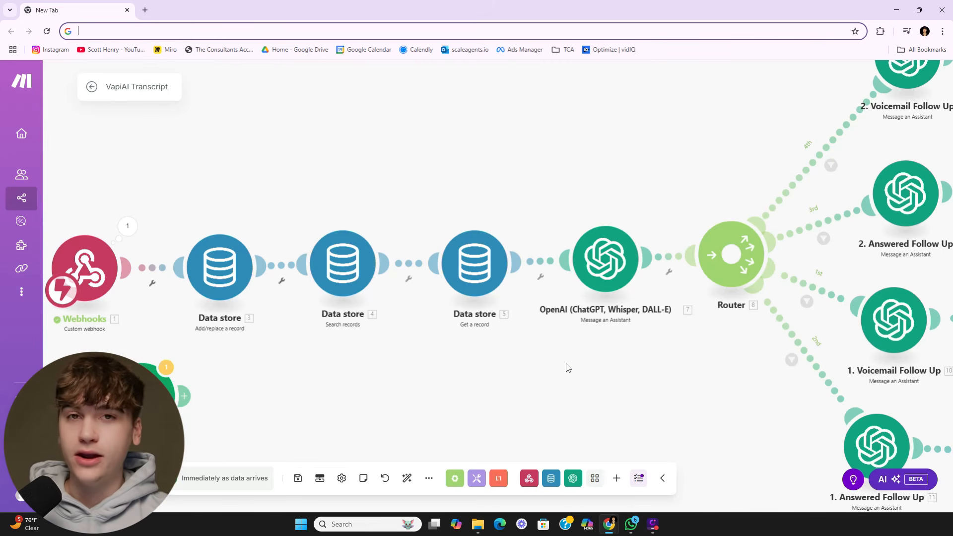
pyautogui.hscroll(2, 529, 321)
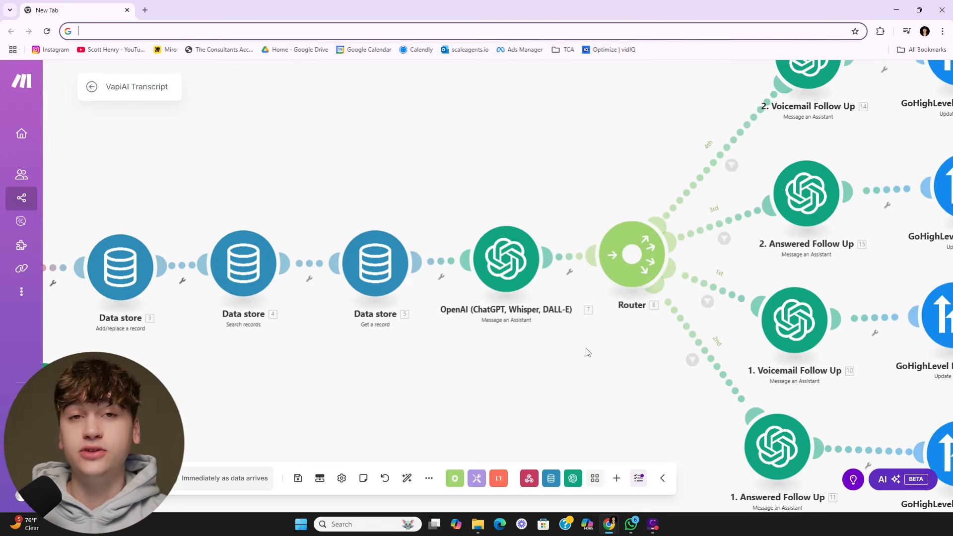
pyautogui.moveTo(617, 361); pyautogui.dragTo(376, 308)
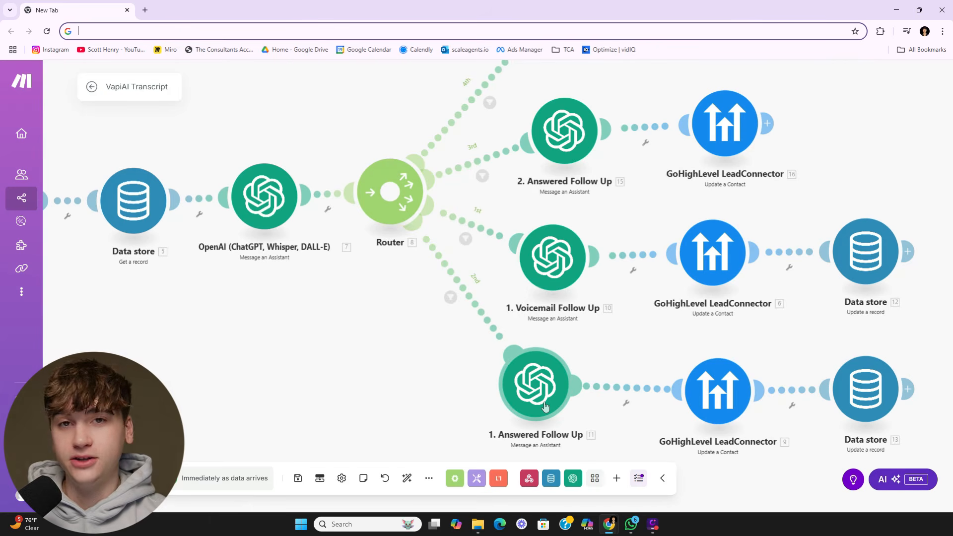
pyautogui.scroll(3, 514, 206)
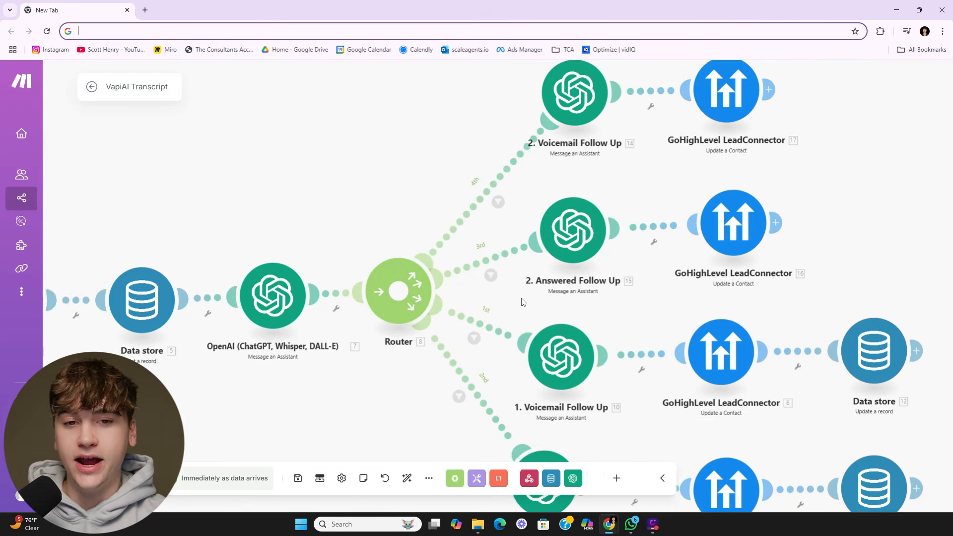
pyautogui.moveTo(606, 231); pyautogui.dragTo(574, 241)
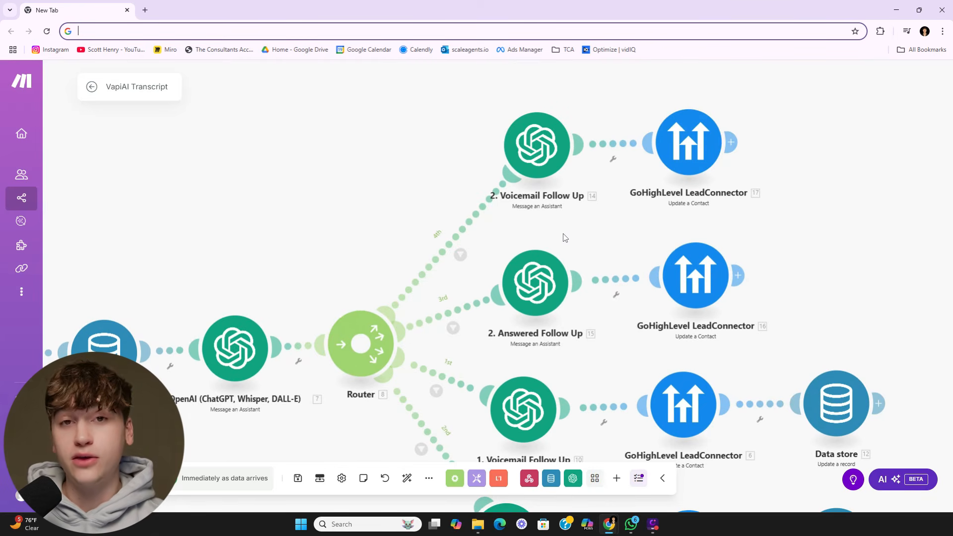
pyautogui.moveTo(629, 351); pyautogui.dragTo(581, 191)
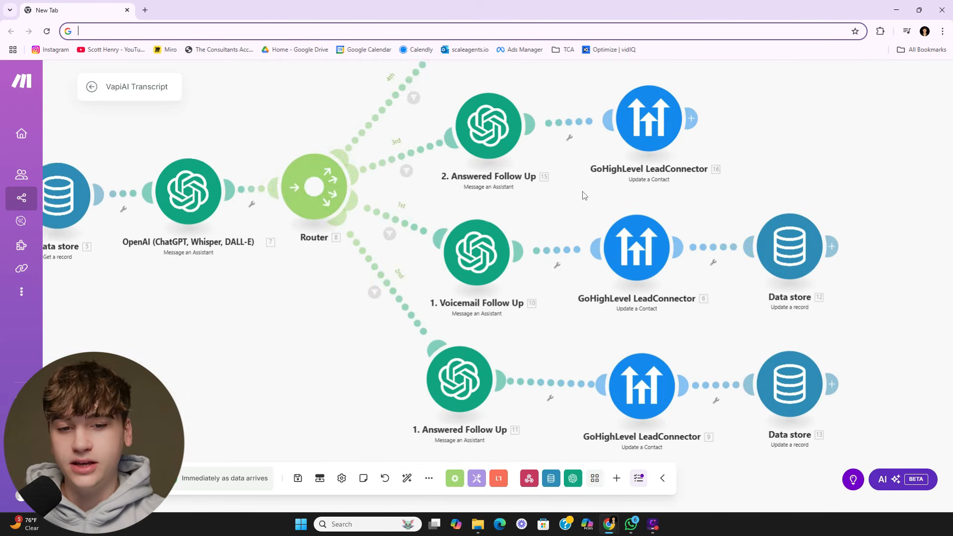
pyautogui.click(489, 243)
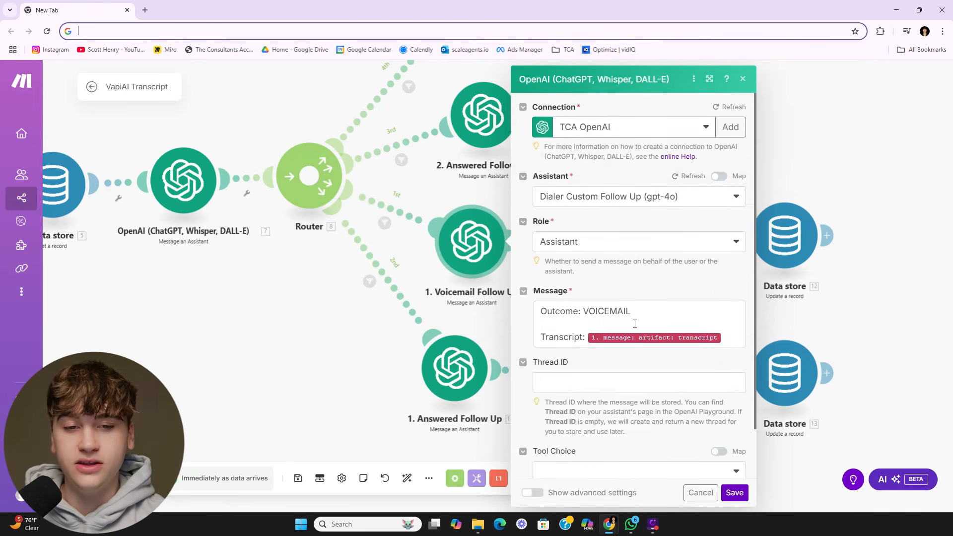
pyautogui.click(743, 79)
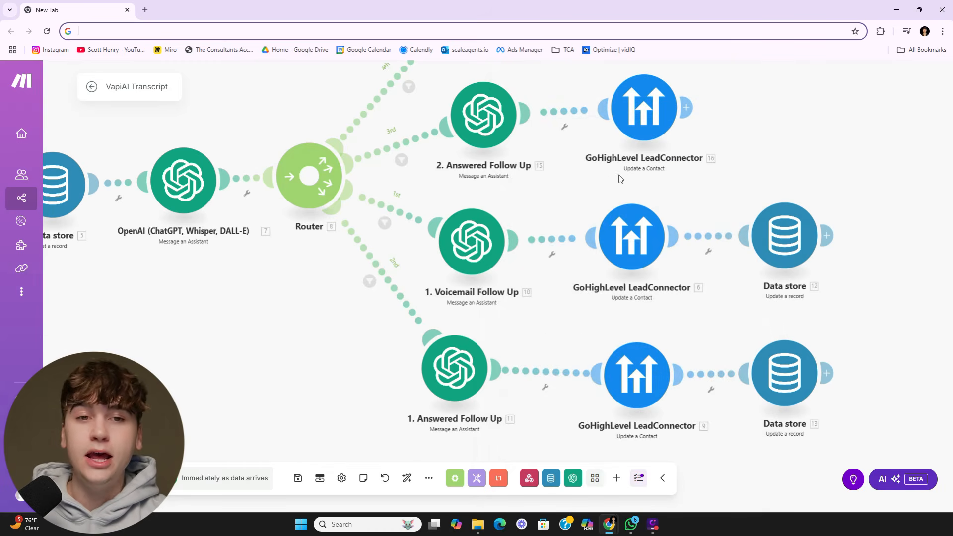
# Step: Check the message and Thread ID settings of the 2. Answered Follow Up module, and view the whole scenario
pyautogui.moveTo(588, 183); pyautogui.dragTo(610, 270)
pyautogui.click(506, 203)
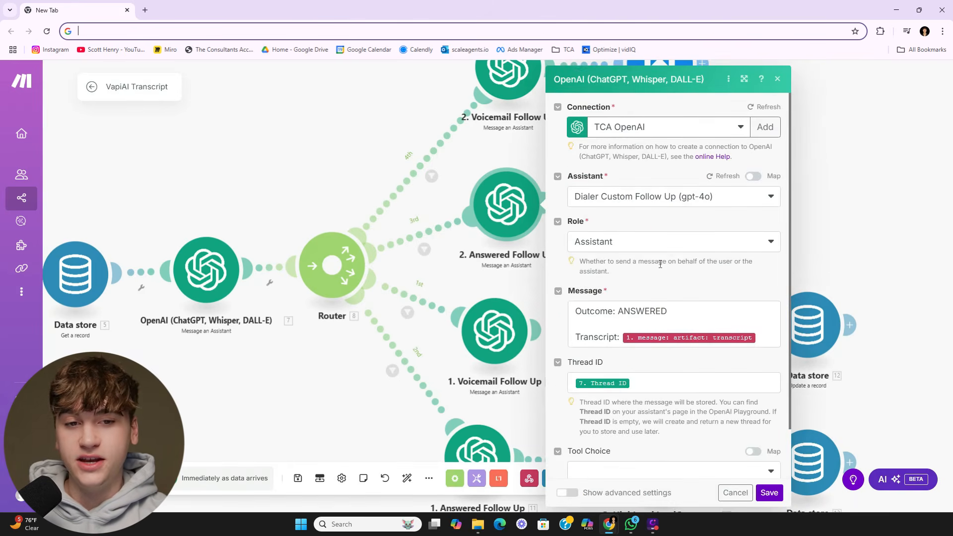
pyautogui.click(777, 80)
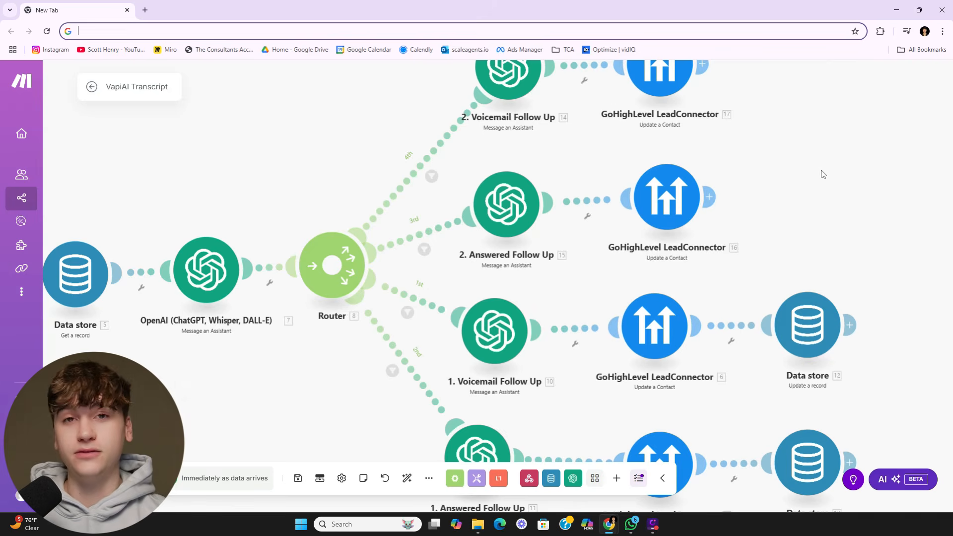
pyautogui.scroll(-4, 794, 233)
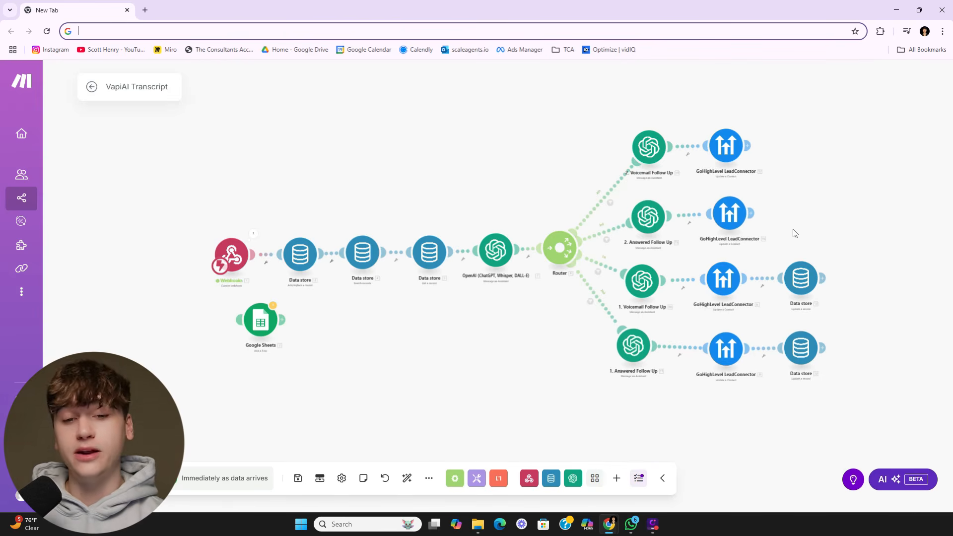